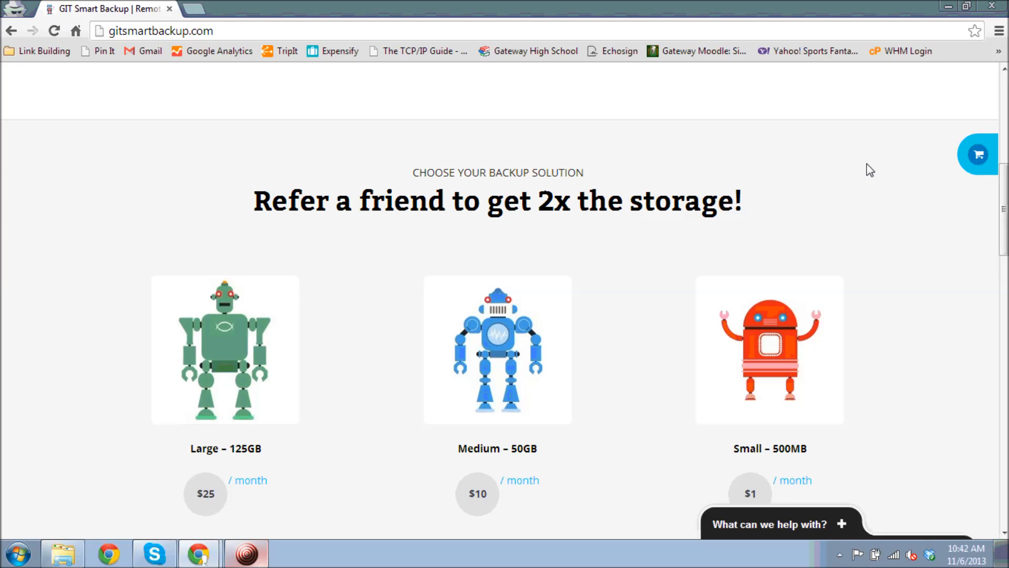
# Minimize the Chrome window showing the GIT Smart Backup site to reveal the desktop
pyautogui.click(950, 8)
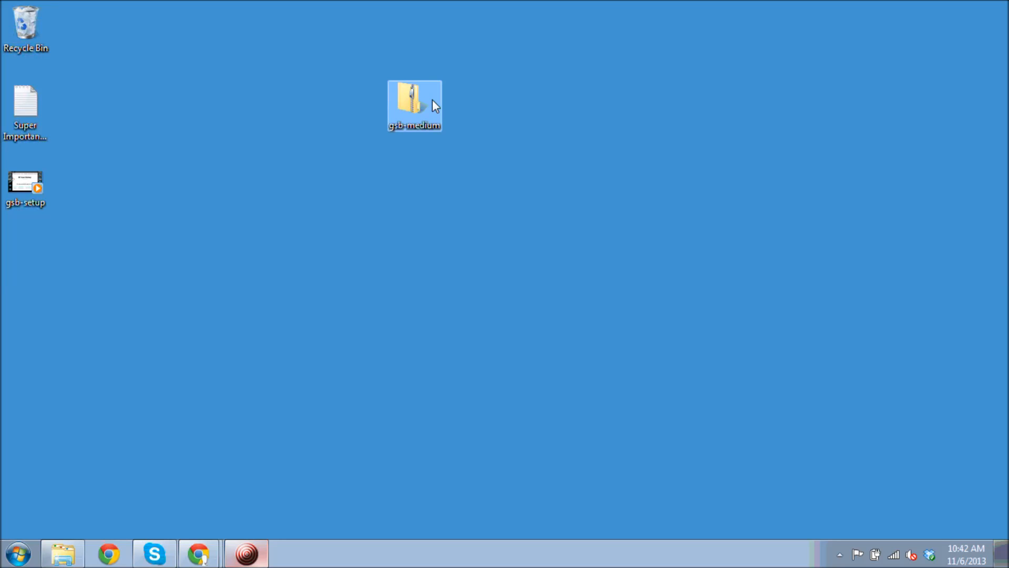
# Extract the medium-Des installer from gsb-medium and run it as administrator
pyautogui.click(413, 99)
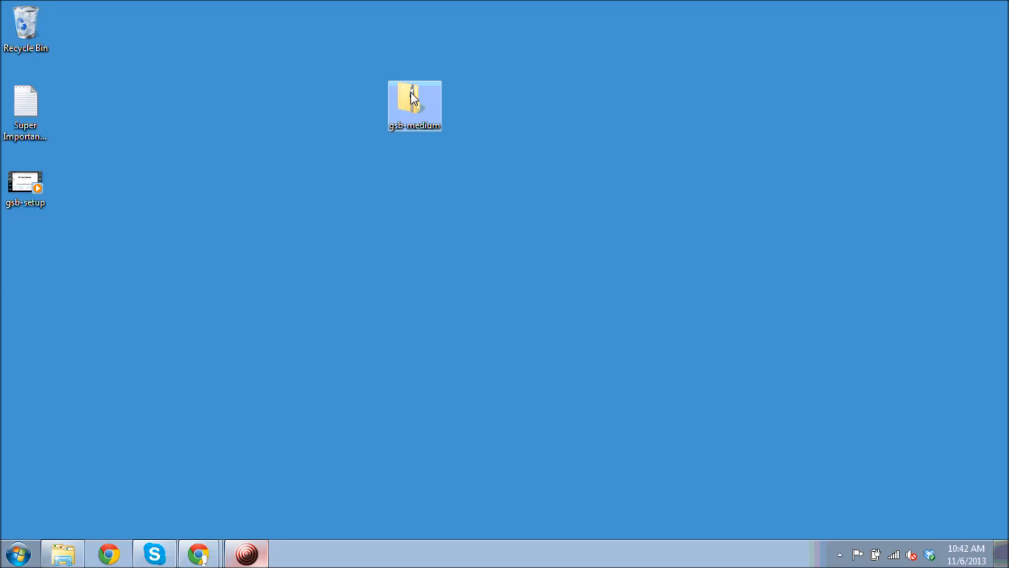
pyautogui.click(29, 258)
pyautogui.rightClick(29, 258)
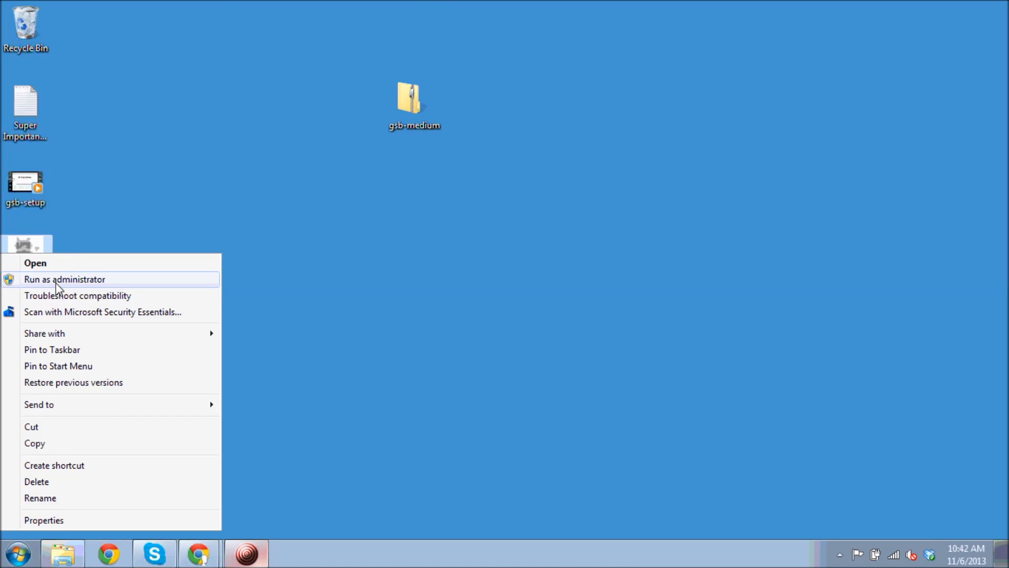
pyautogui.click(112, 282)
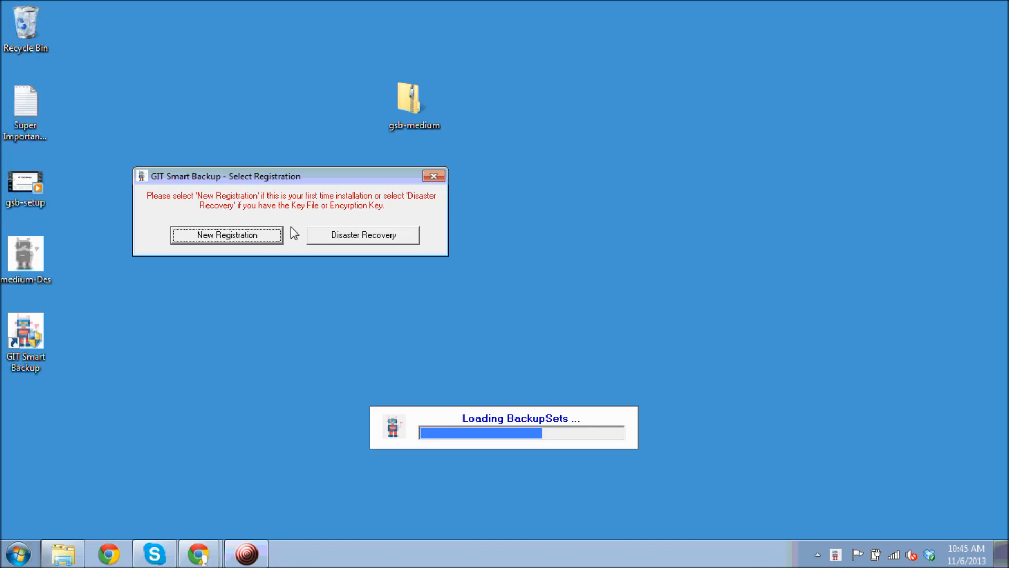
# Start a new registration and enter the user's first and last name, company and street address
pyautogui.click(270, 236)
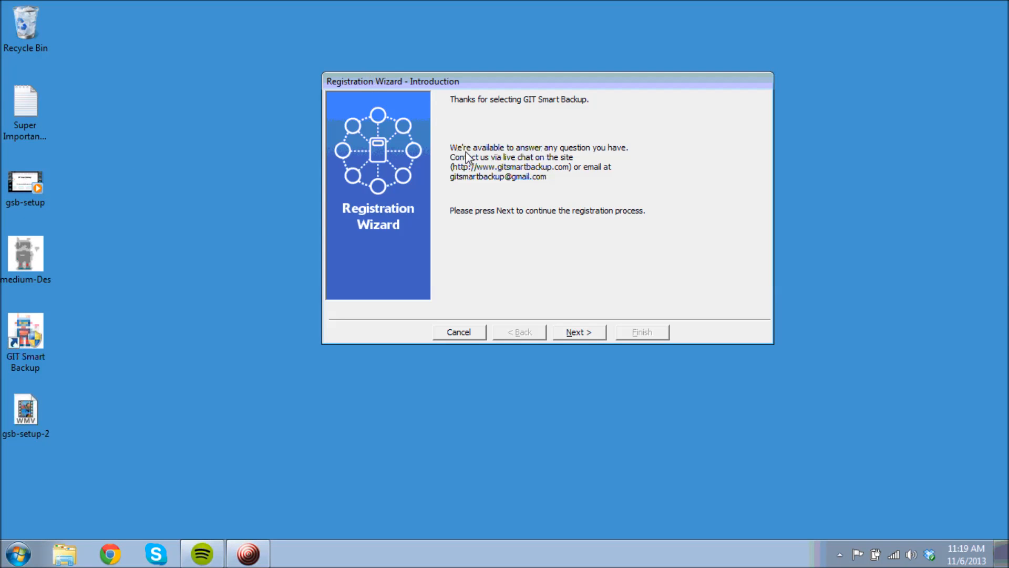
pyautogui.click(592, 330)
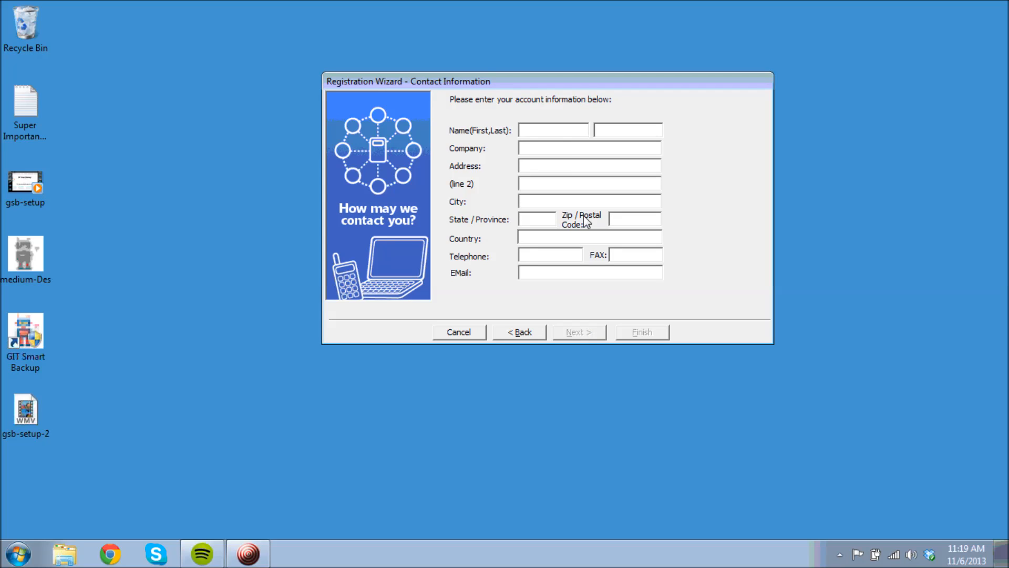
pyautogui.click(563, 132)
pyautogui.write('Josh')
pyautogui.press('Tab')
pyautogui.write('Test')
pyautogui.press('Tab')
pyautogui.write('GSB-TEst')
pyautogui.press('Tab')
pyautogui.write('111 Here')
# Complete city, state, zip, phone and e-mail, then set the account username and password
pyautogui.press('Tab')
pyautogui.press('Tab')
pyautogui.write('heresville')
pyautogui.press('Tab')
pyautogui.write('NM')
pyautogui.press('Tab')
pyautogui.write('55555')
pyautogui.click(544, 256)
pyautogui.write('8675309')
pyautogui.click(560, 271)
pyautogui.write('gsbtest@te')
pyautogui.click(579, 336)
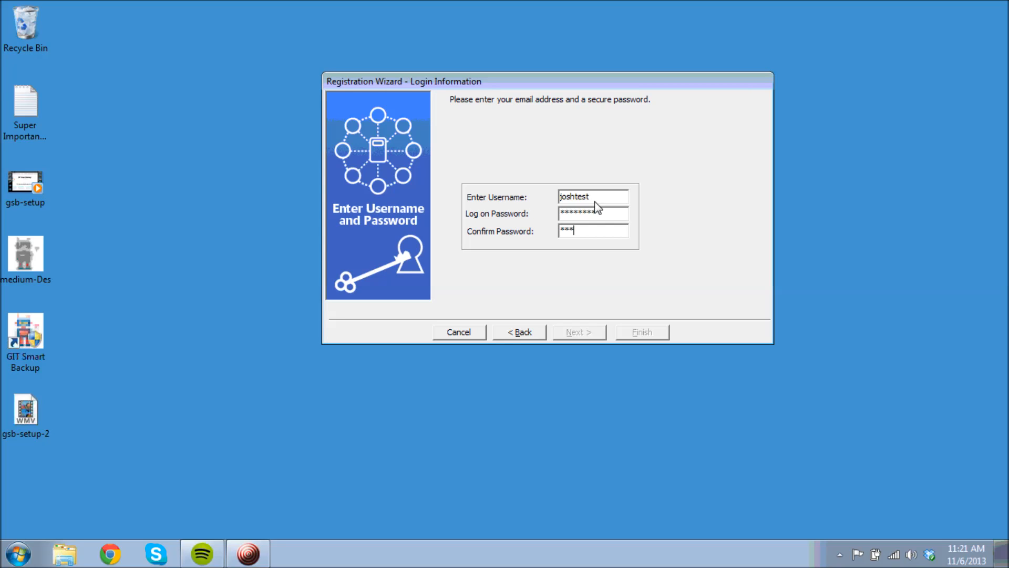
pyautogui.write('******')
pyautogui.click(578, 331)
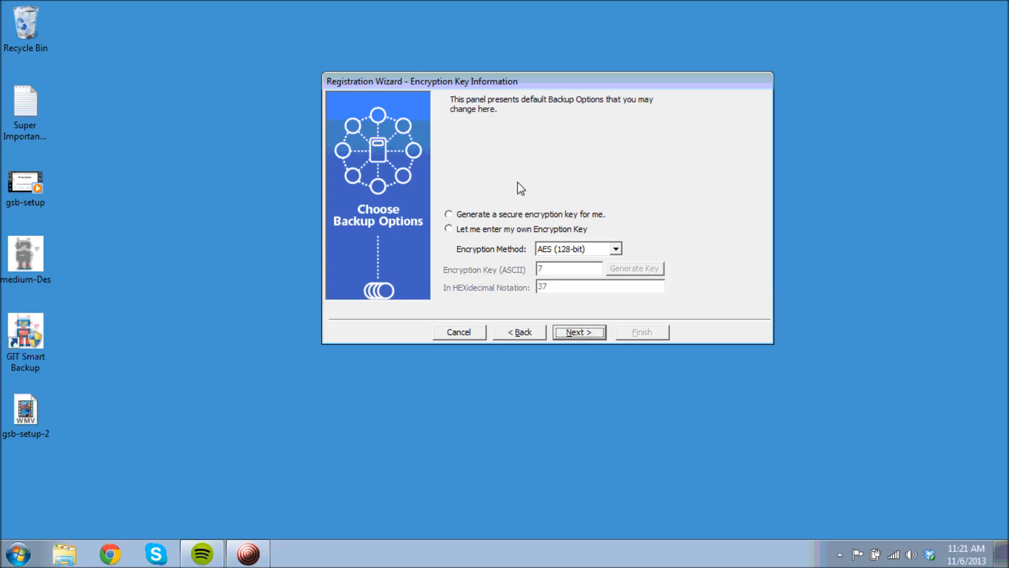
# Auto-generate an AES (256-bit) encryption key and submit the online registration
pyautogui.click(452, 216)
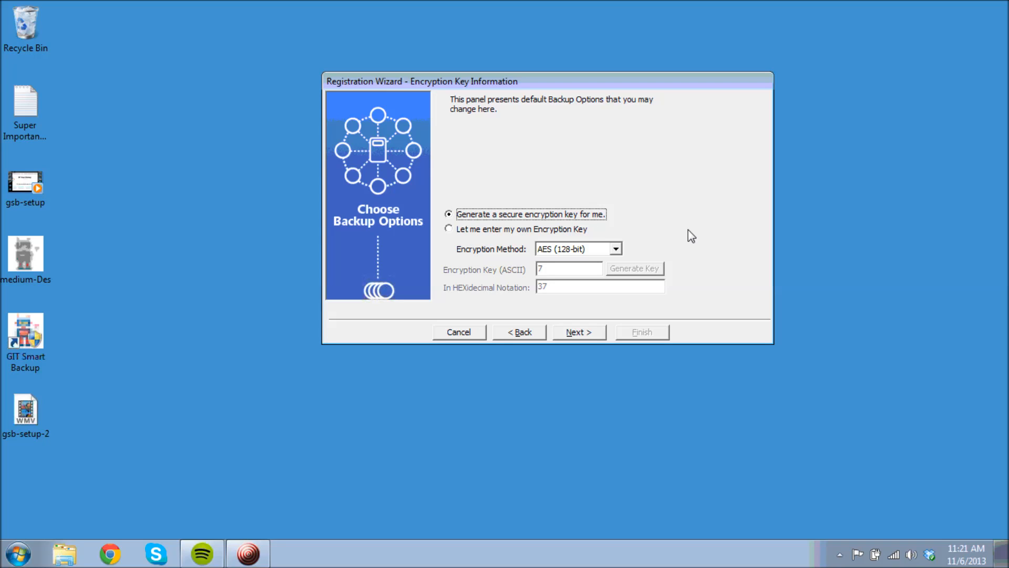
pyautogui.click(616, 249)
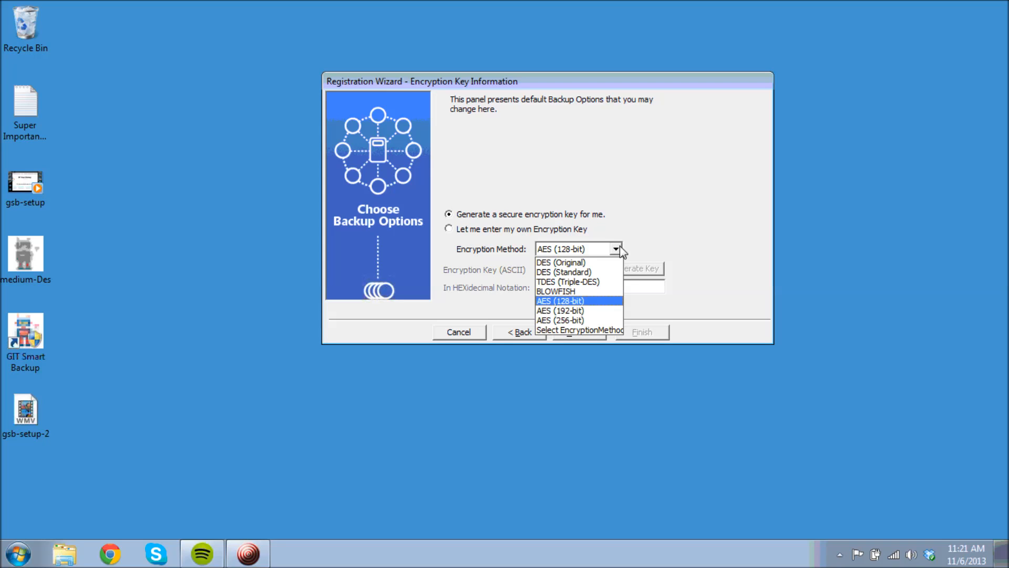
pyautogui.click(618, 319)
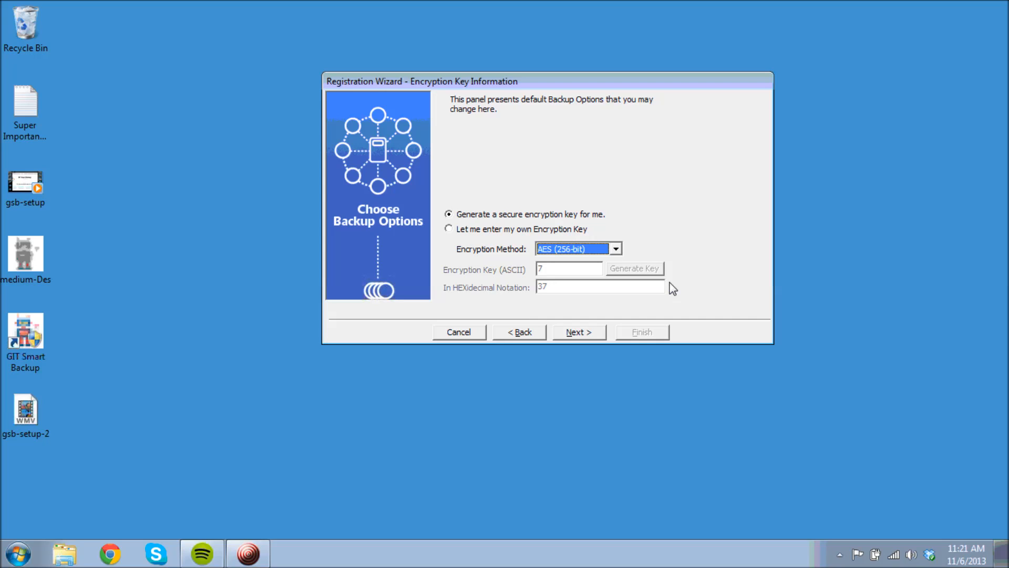
pyautogui.click(581, 334)
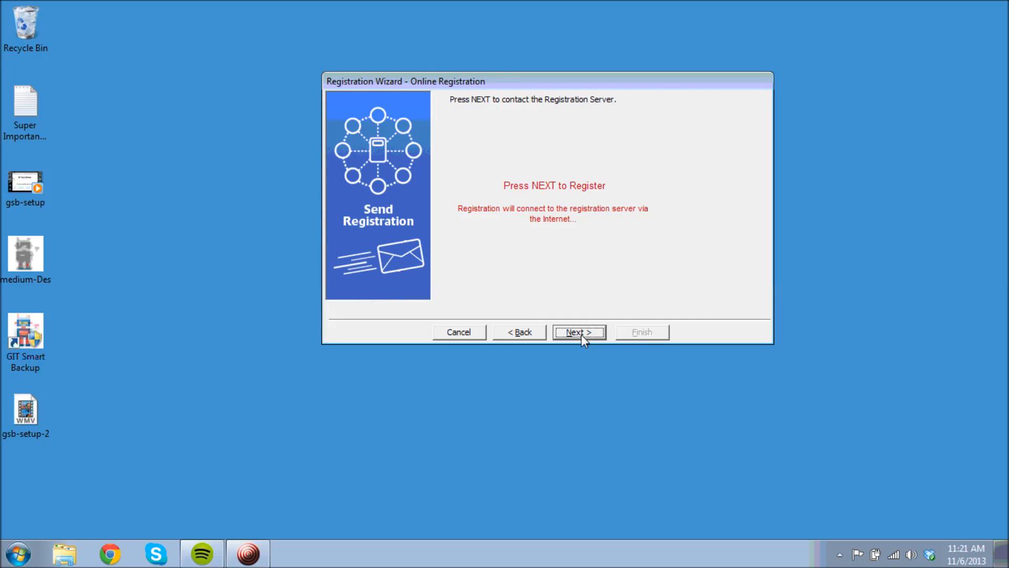
pyautogui.click(586, 331)
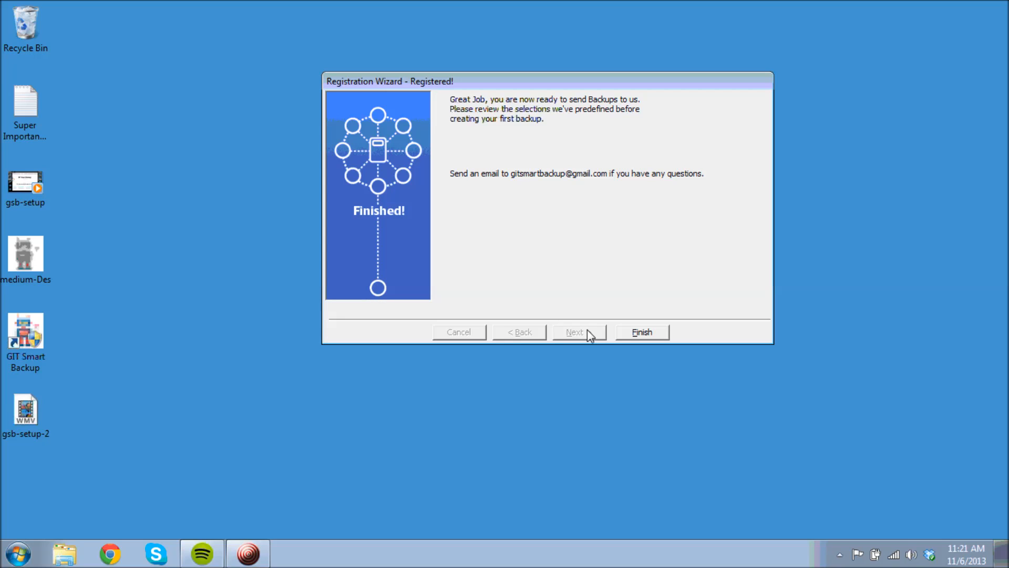
pyautogui.click(639, 335)
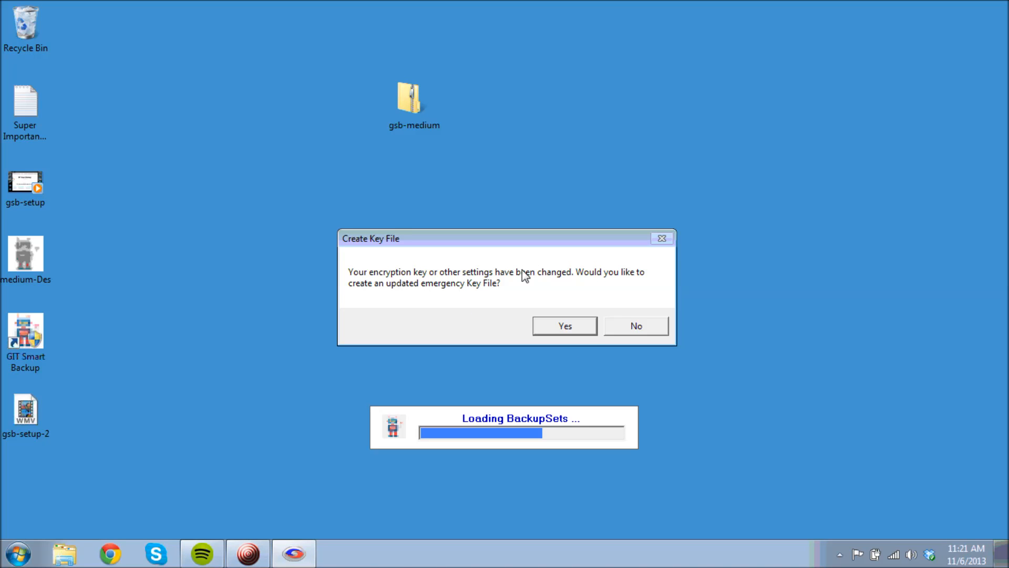
# Create the emergency key file and save it to the Desktop
pyautogui.click(586, 330)
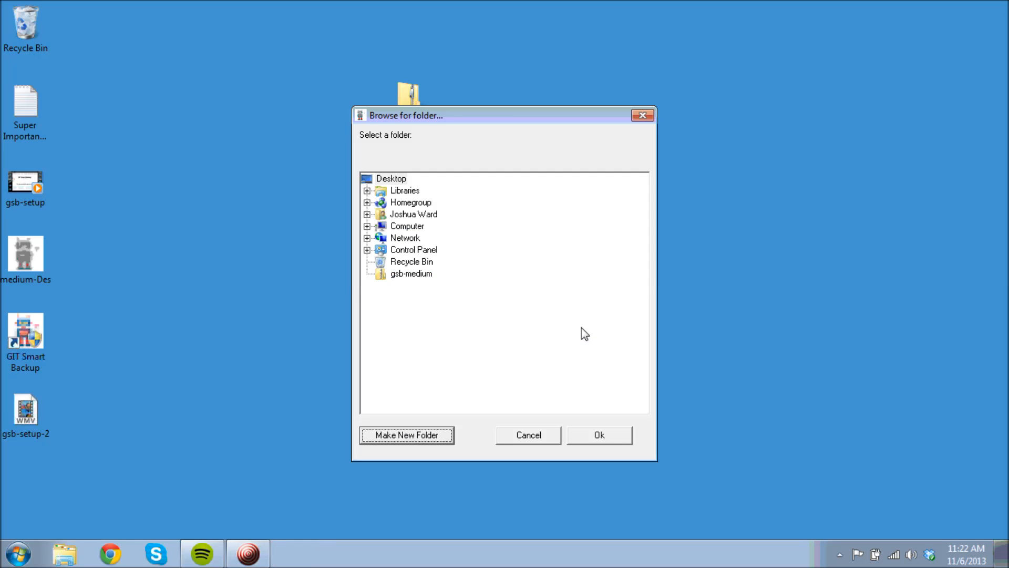
pyautogui.click(401, 181)
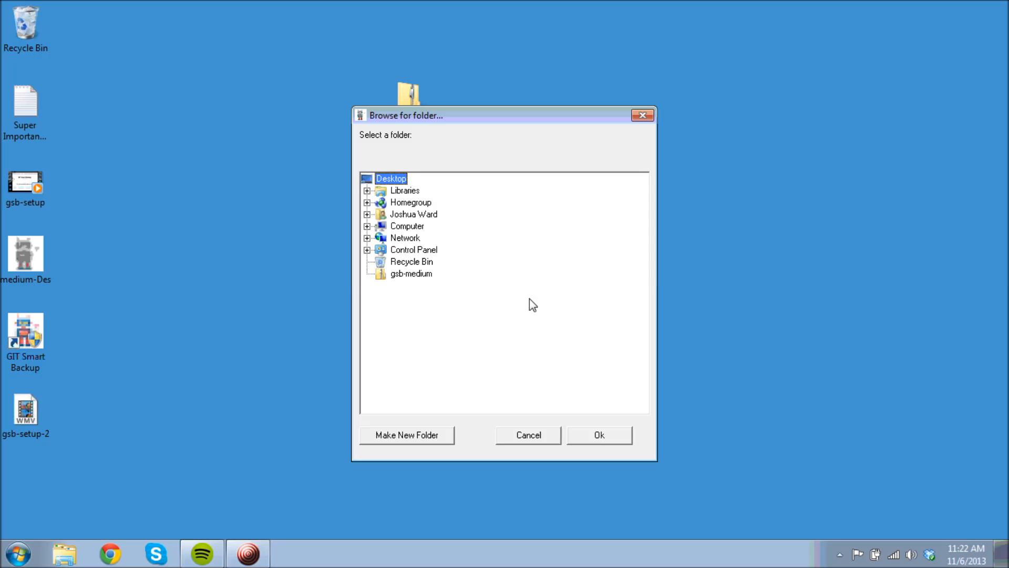
pyautogui.click(611, 439)
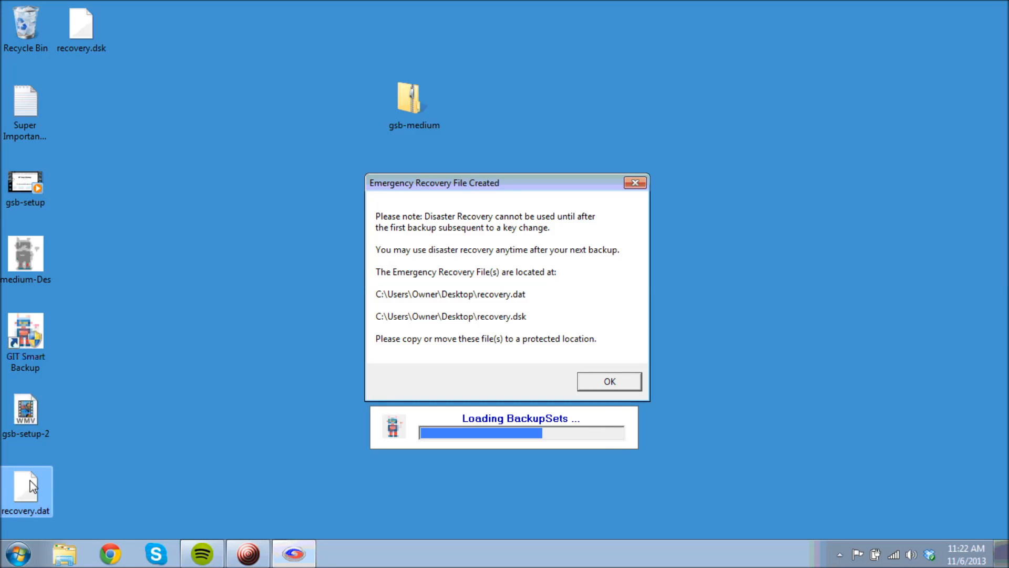
# Move recovery.dat next to recovery.dsk on the desktop and dismiss the recovery-file notice
pyautogui.click(30, 481)
pyautogui.click(143, 37)
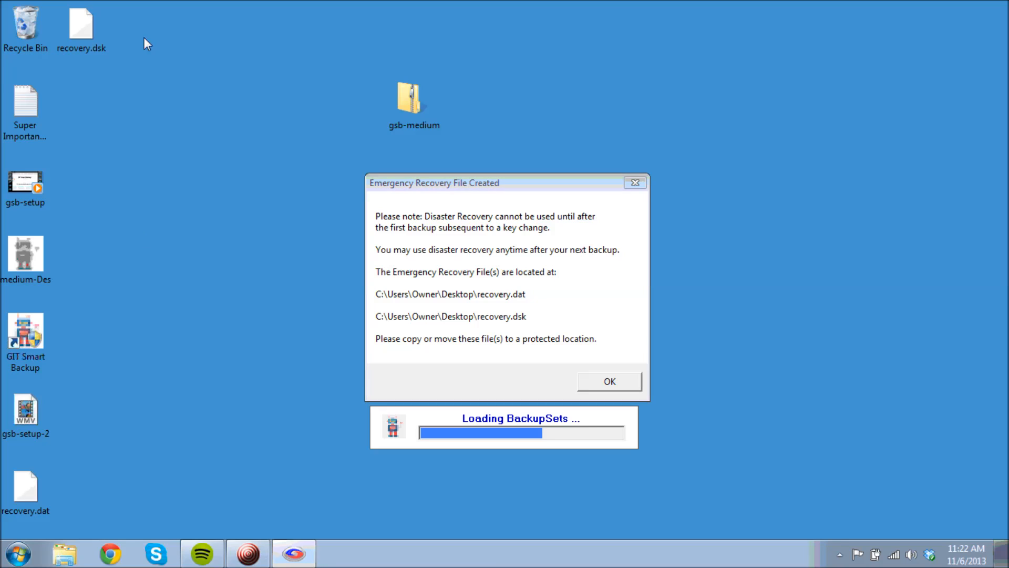
pyautogui.moveTo(29, 481); pyautogui.dragTo(138, 24)
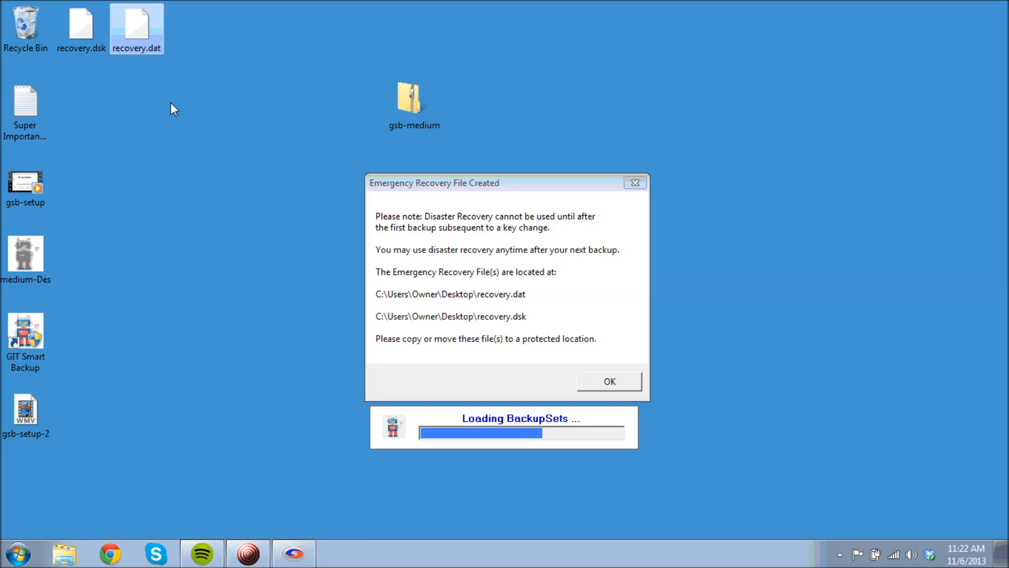
pyautogui.click(607, 383)
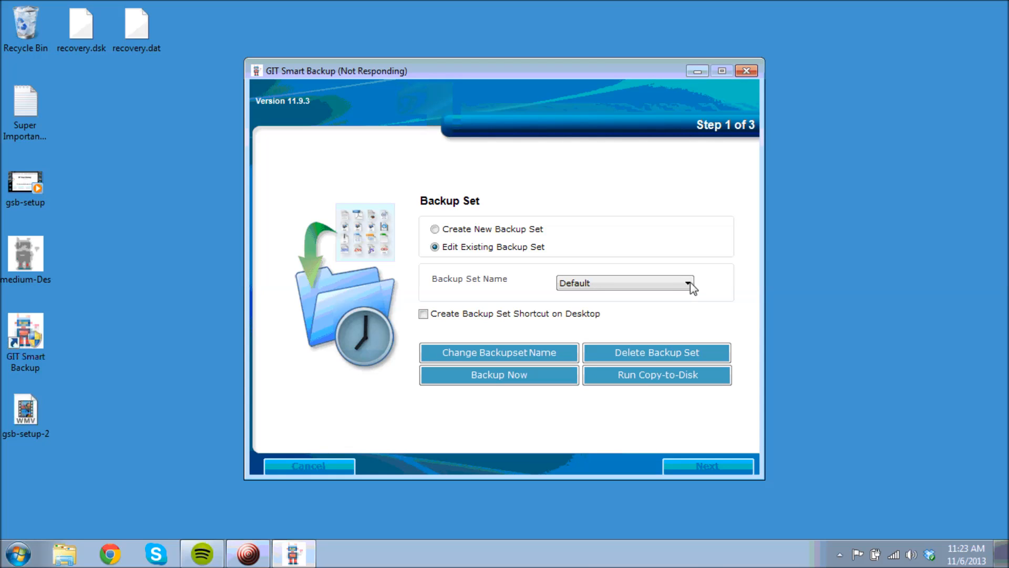
# Keep Default as the backup set to edit and continue to file selection
pyautogui.click(688, 281)
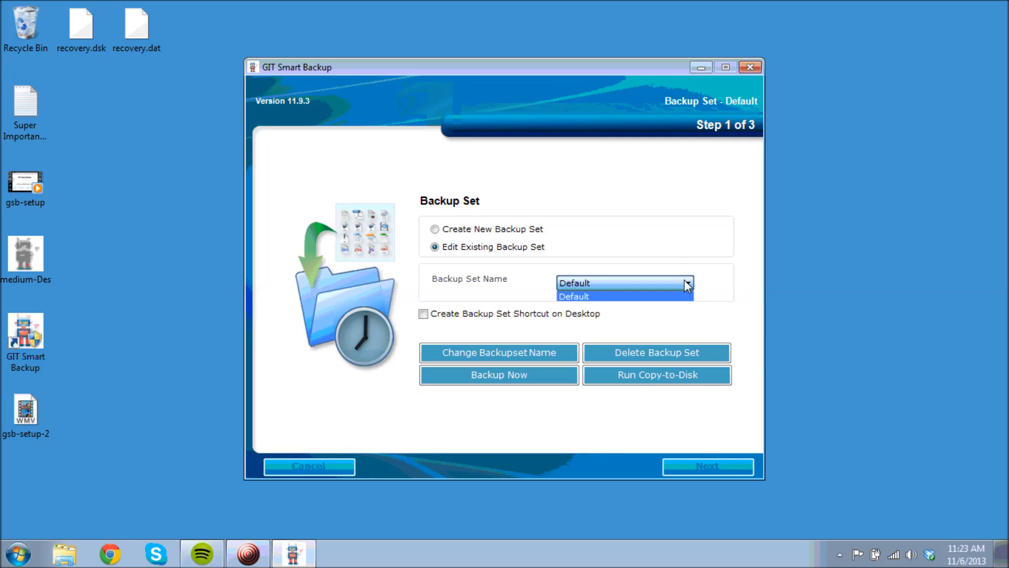
pyautogui.click(683, 285)
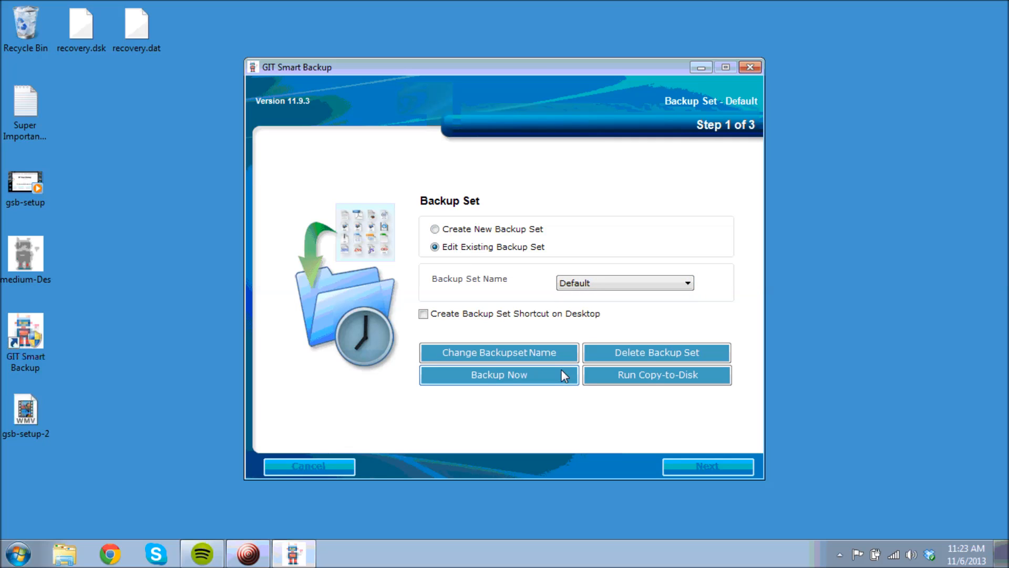
pyautogui.click(703, 462)
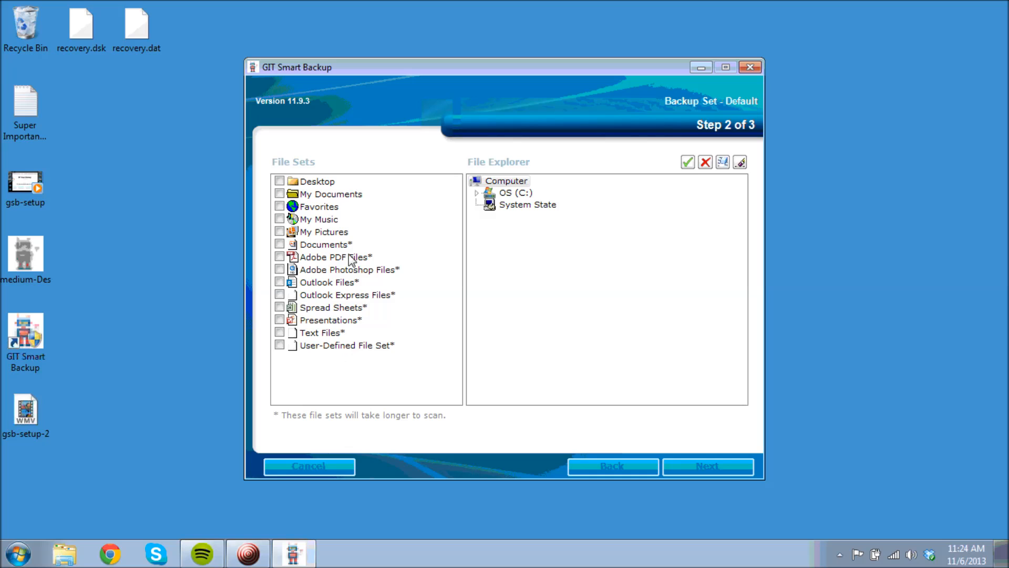
# Select only the Super Important - DO NOT DELETE file from the Owner's Desktop for backup
pyautogui.click(280, 181)
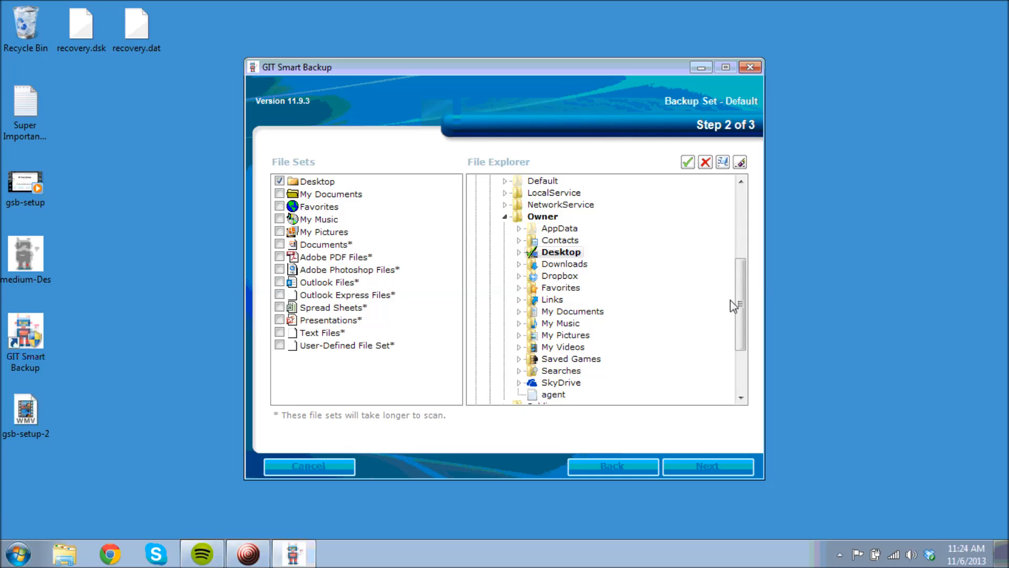
pyautogui.moveTo(738, 302)
pyautogui.mouseDown()
pyautogui.moveTo(750, 345)
pyautogui.moveTo(745, 302)
pyautogui.mouseUp()
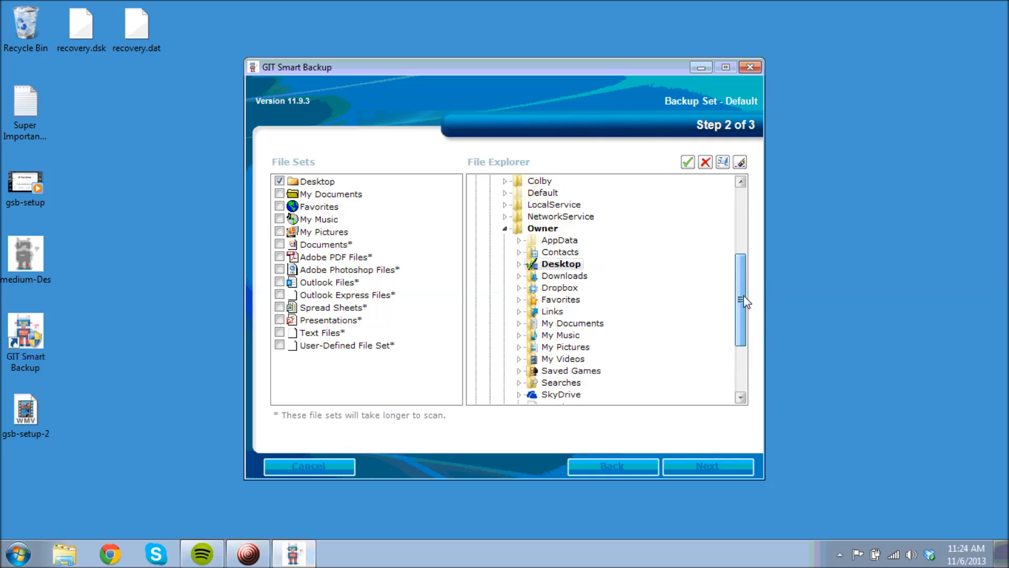
pyautogui.click(280, 180)
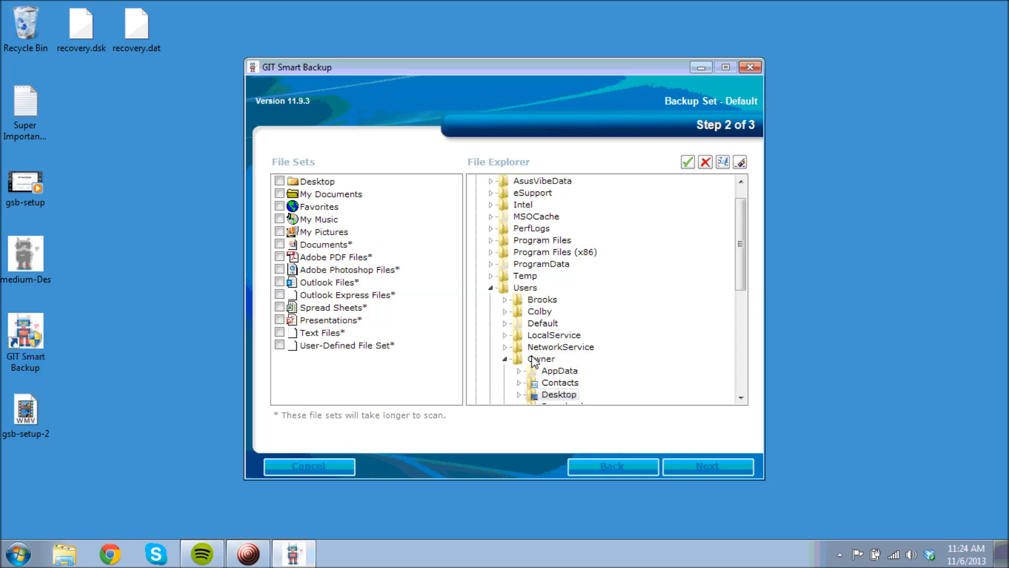
pyautogui.moveTo(740, 278); pyautogui.dragTo(741, 347)
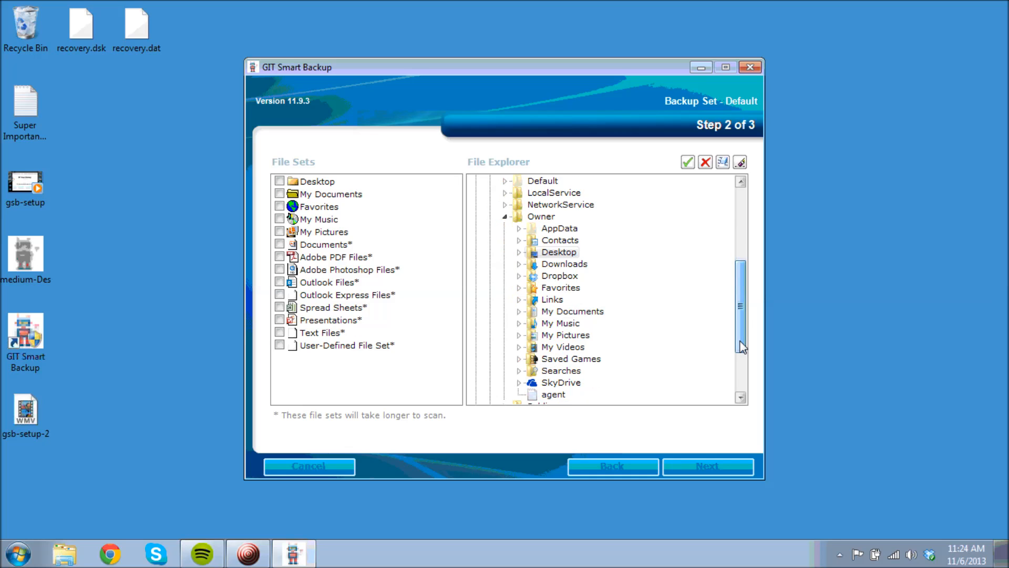
pyautogui.click(527, 253)
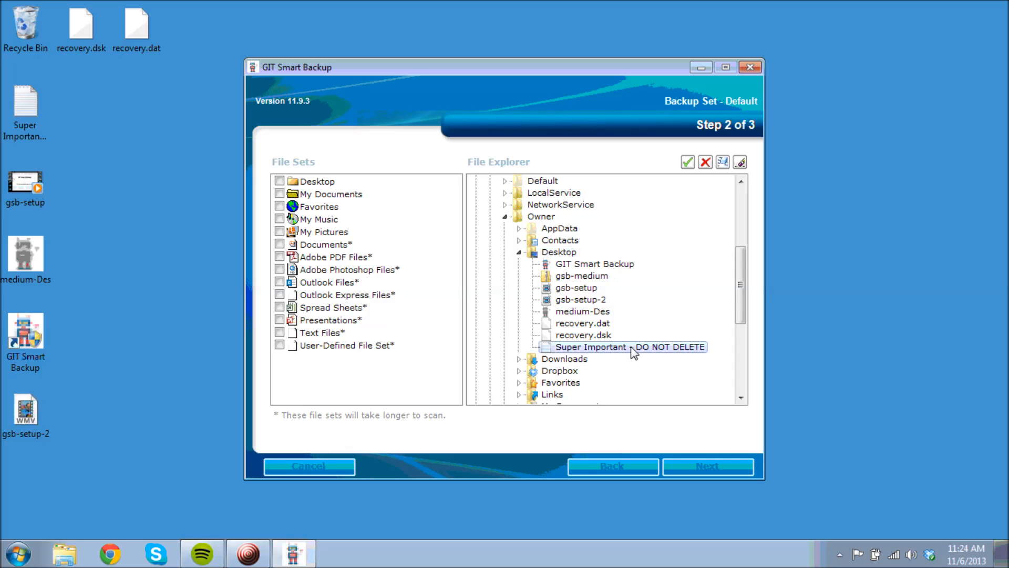
pyautogui.rightClick(584, 350)
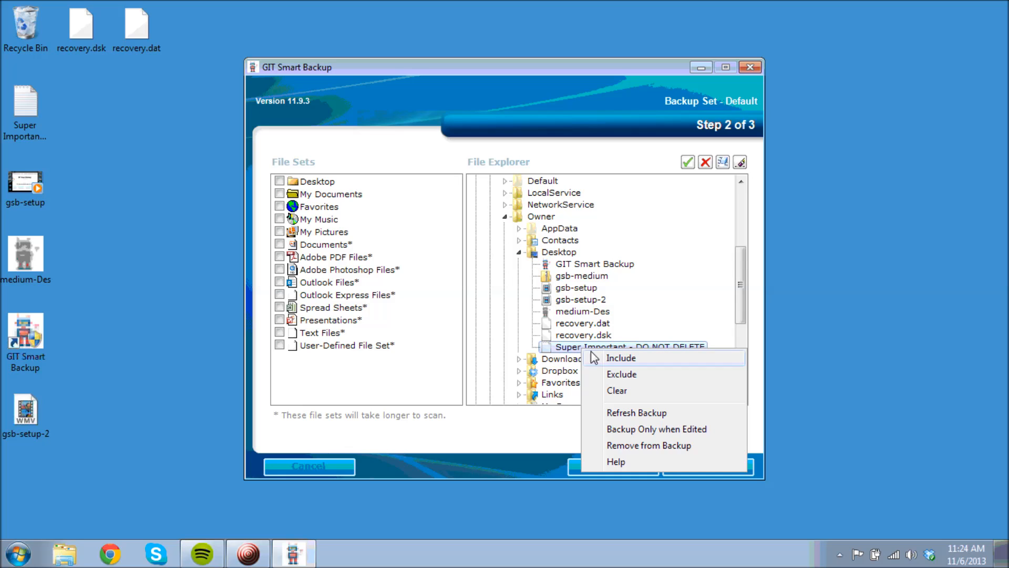
pyautogui.click(621, 360)
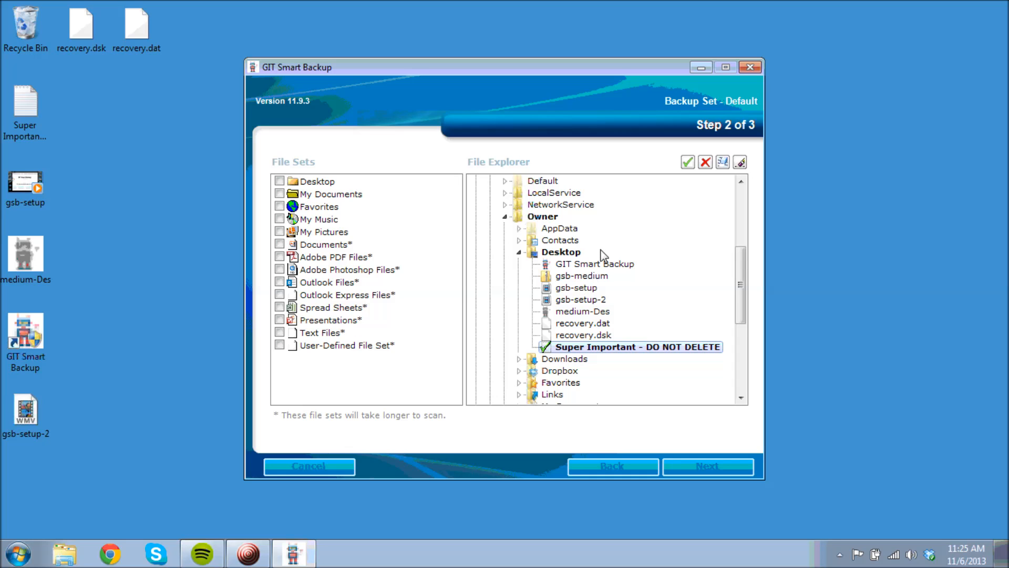
pyautogui.scroll(5, 737, 279)
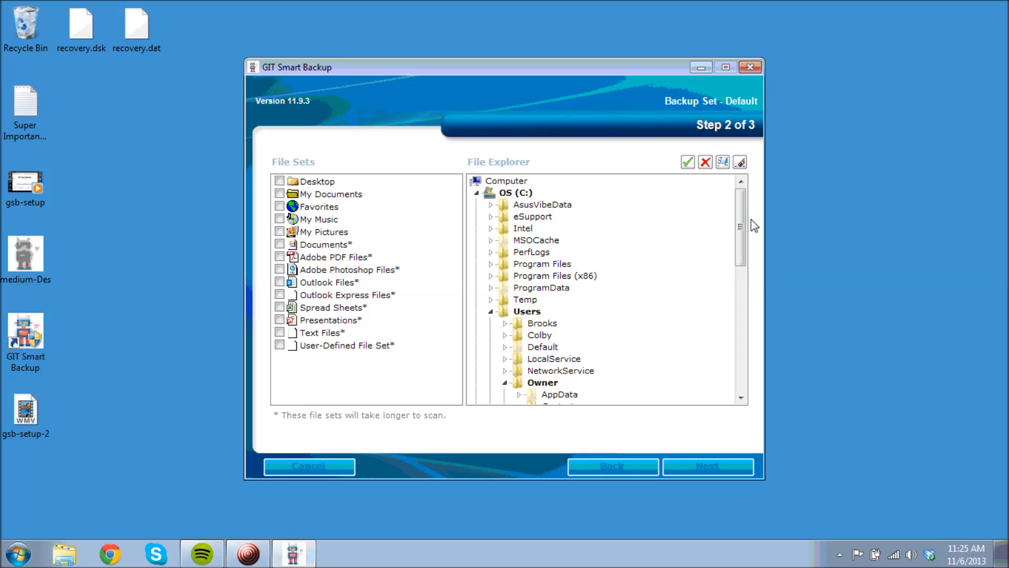
pyautogui.moveTo(741, 219); pyautogui.dragTo(750, 297)
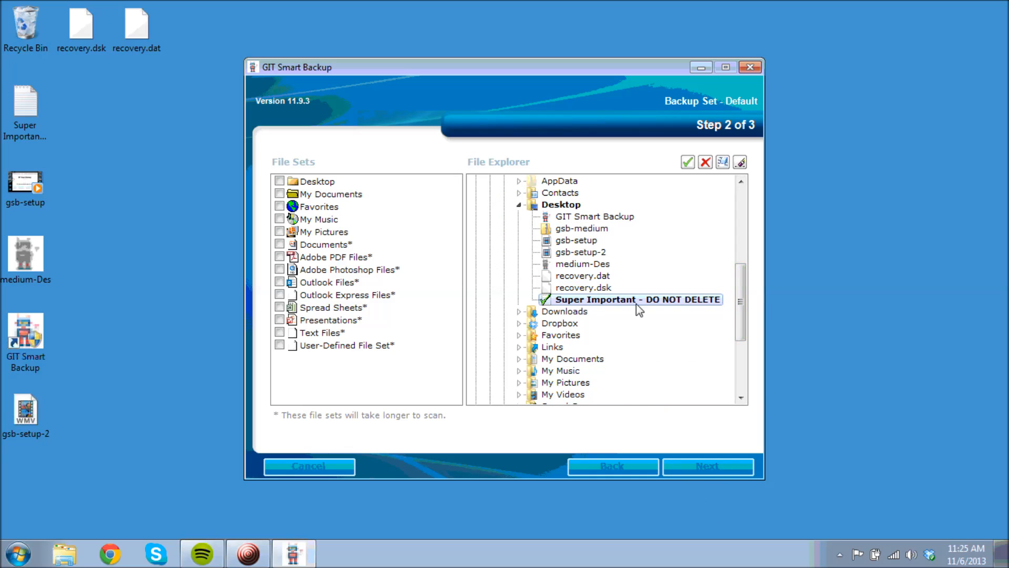
# Schedule the Default set weekly, Monday through Friday at 23:30, and save it
pyautogui.click(704, 467)
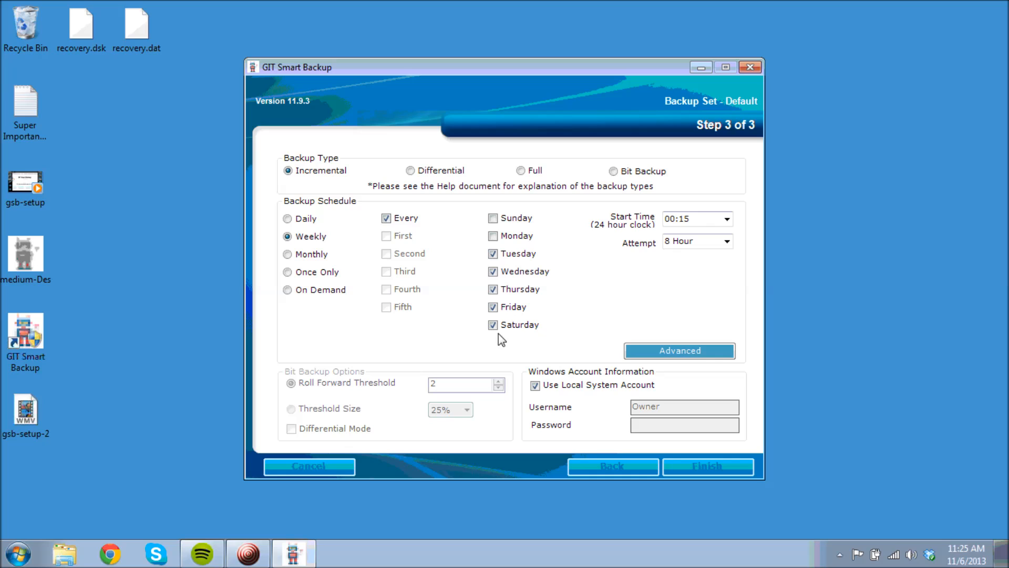
pyautogui.click(493, 235)
pyautogui.click(727, 218)
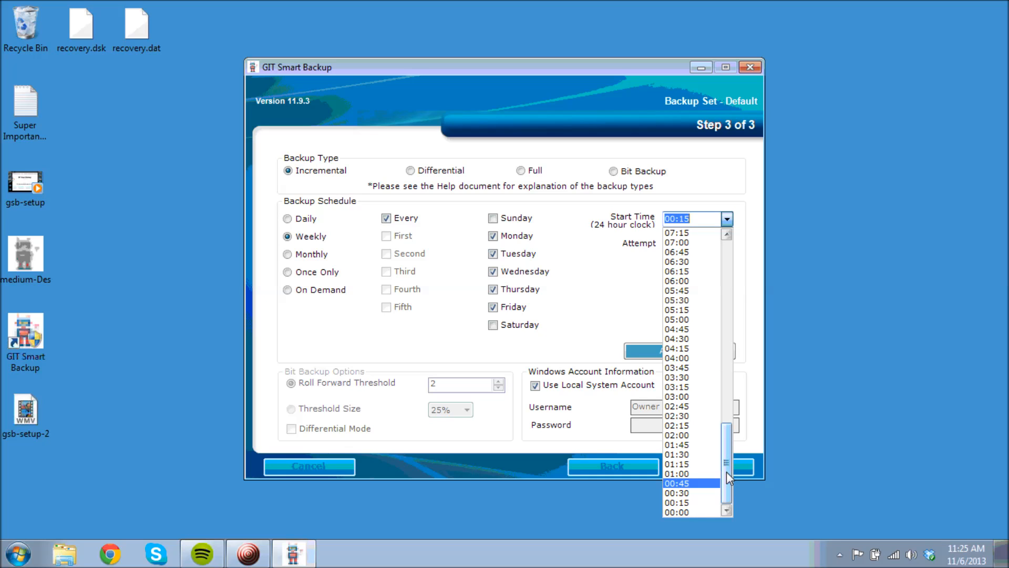
pyautogui.moveTo(726, 471); pyautogui.dragTo(699, 239)
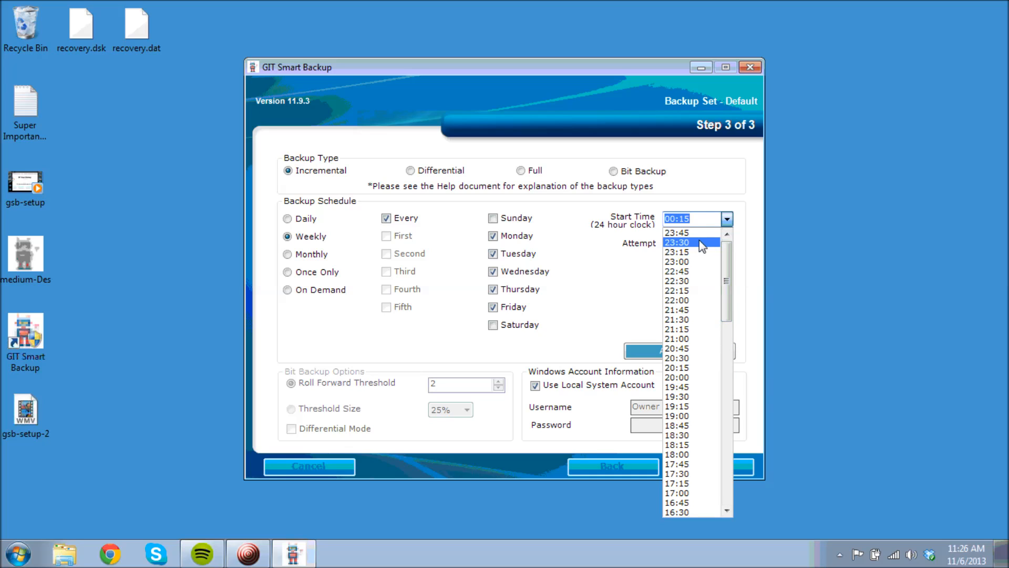
pyautogui.click(699, 242)
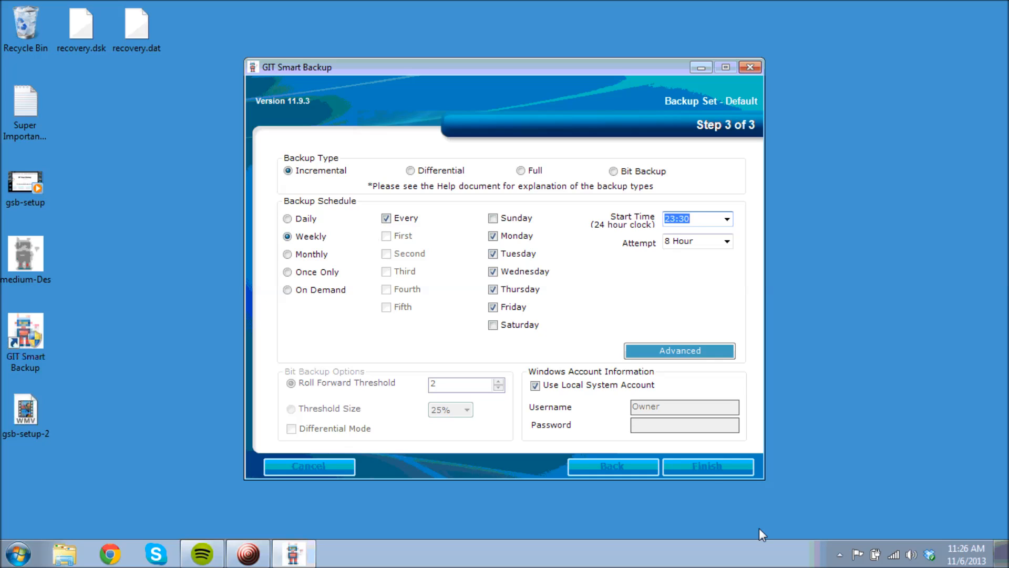
pyautogui.click(706, 465)
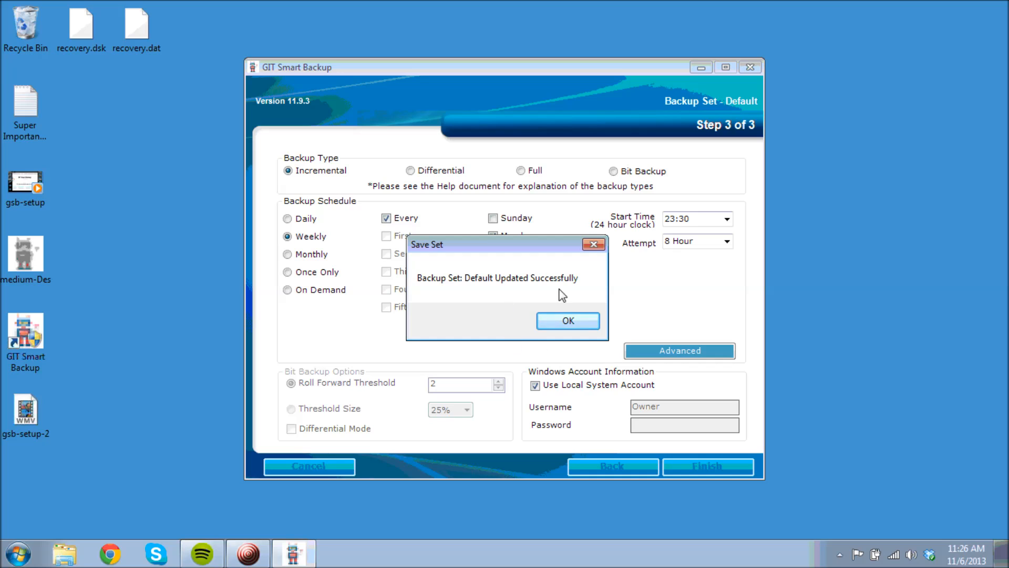
# Dismiss the save confirmation, back up the Default set now, and close the finished progress window
pyautogui.click(567, 323)
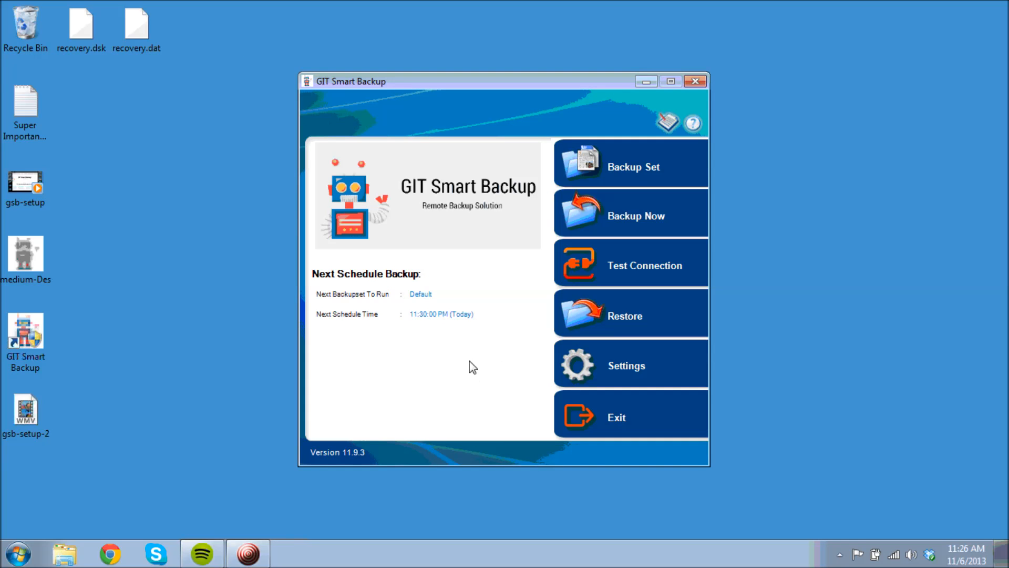
pyautogui.click(646, 215)
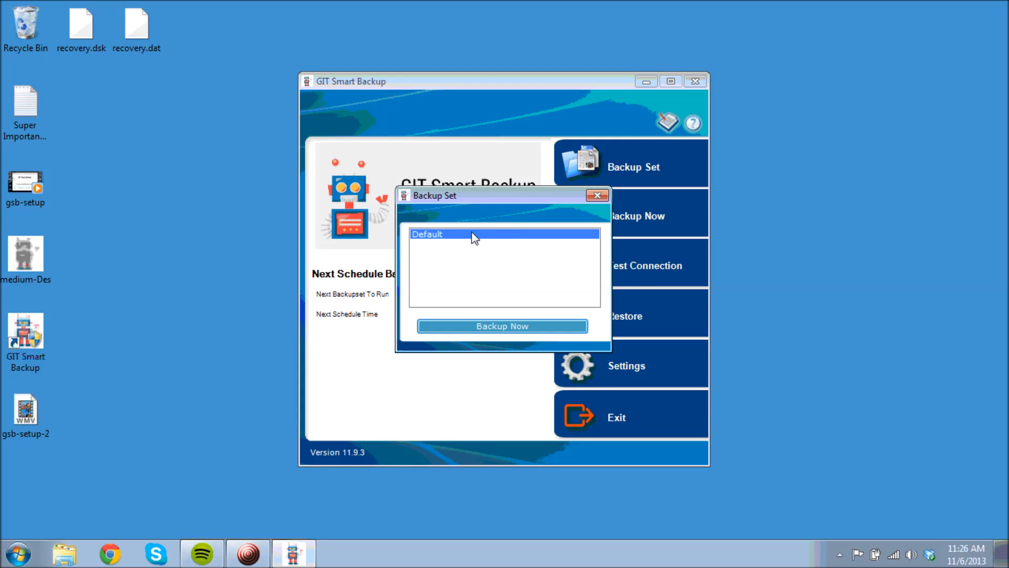
pyautogui.click(510, 324)
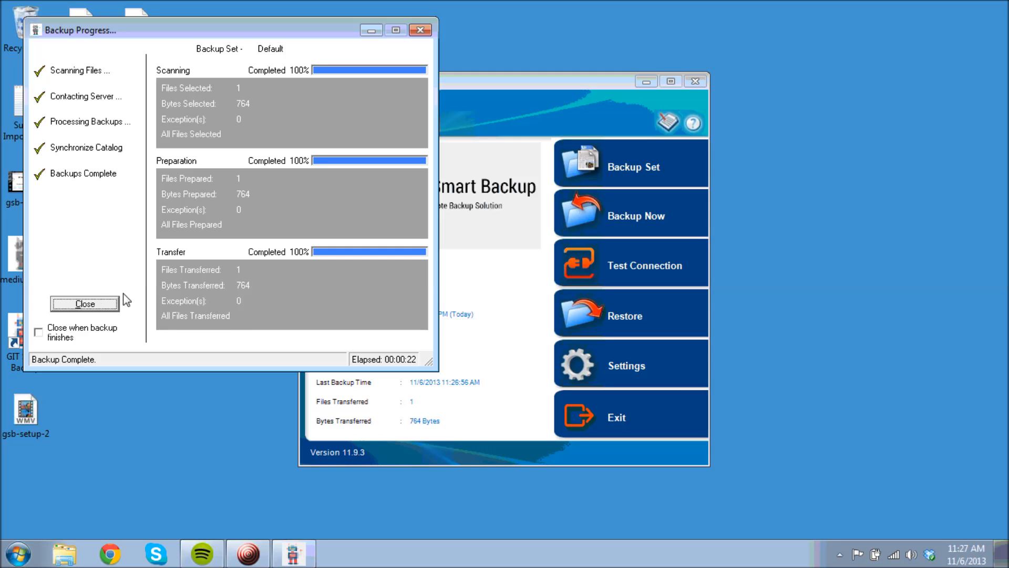
pyautogui.click(93, 302)
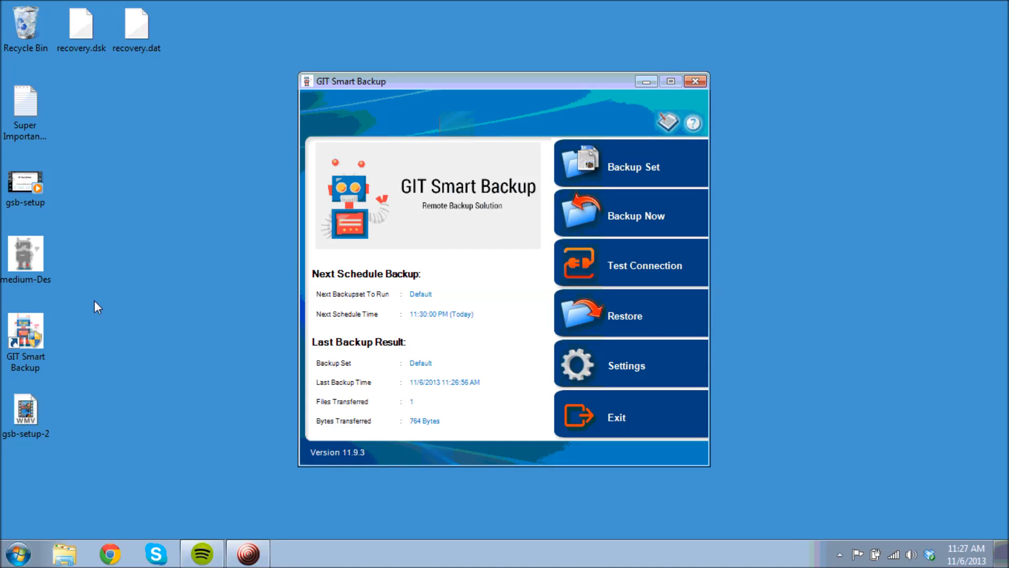
# Delete the 'Super Important - DO NOT DELETE' desktop file and confirm sending it to the Recycle Bin
pyautogui.click(105, 198)
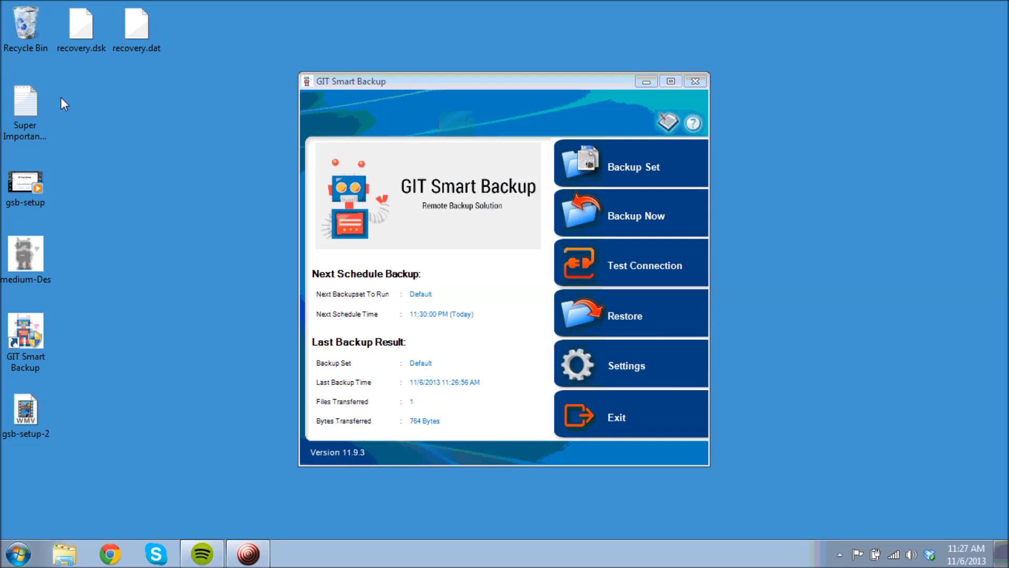
pyautogui.click(23, 103)
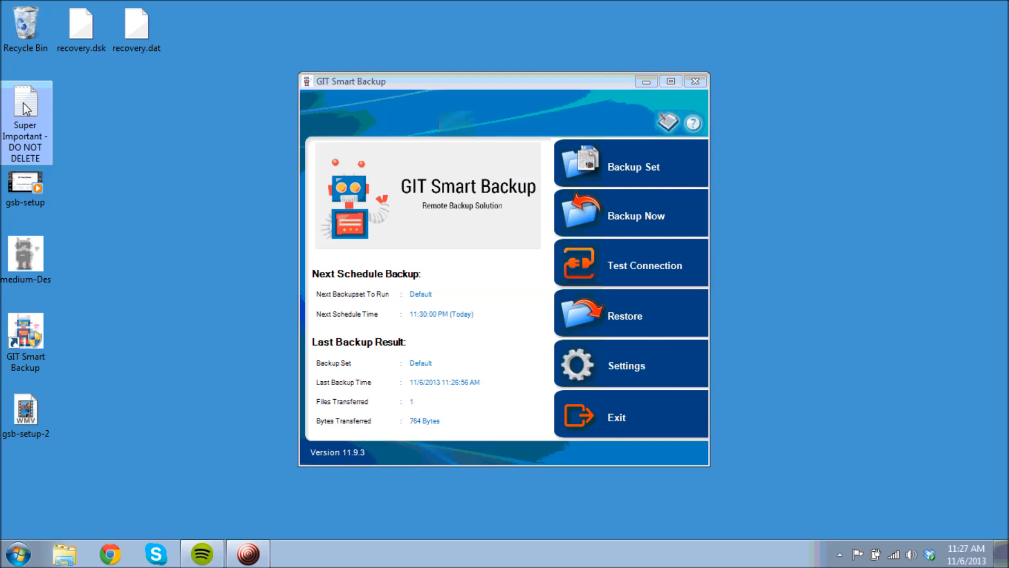
pyautogui.rightClick(25, 109)
pyautogui.click(56, 313)
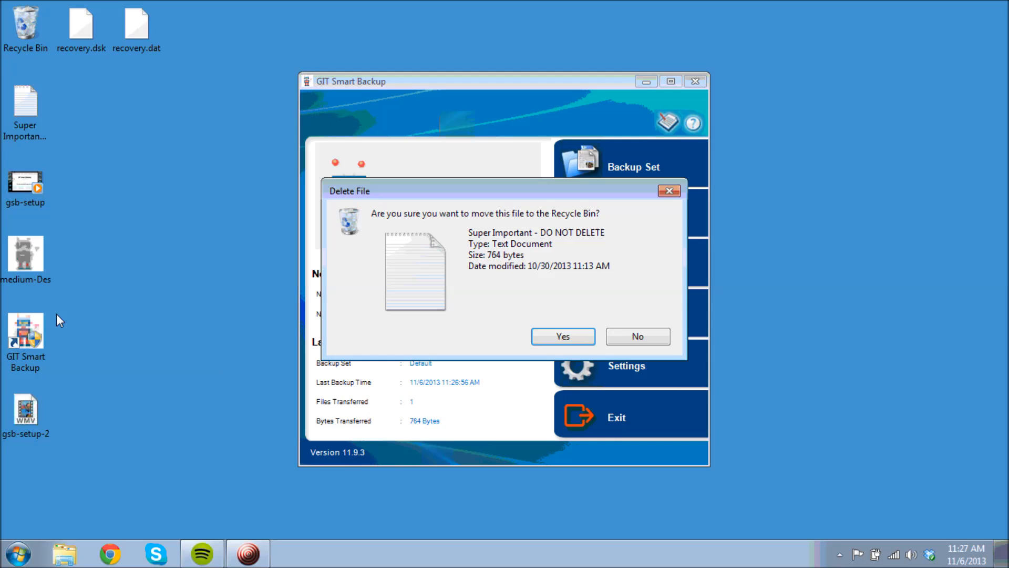
pyautogui.click(568, 340)
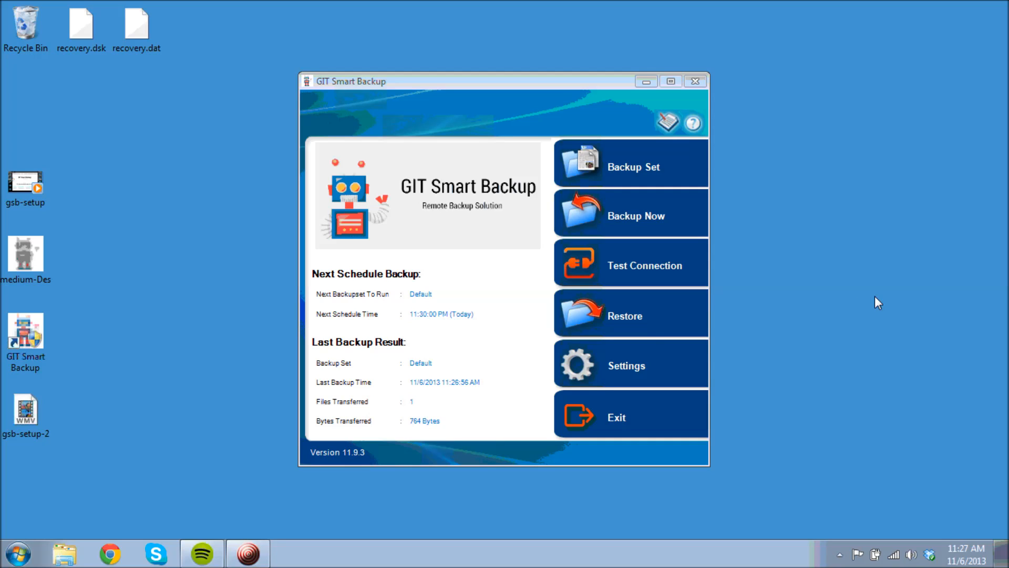
# Search the backups and mark Super Important - DO NOT DELETE.txt under C:\Users\Owner\Desktop for restore
pyautogui.click(638, 321)
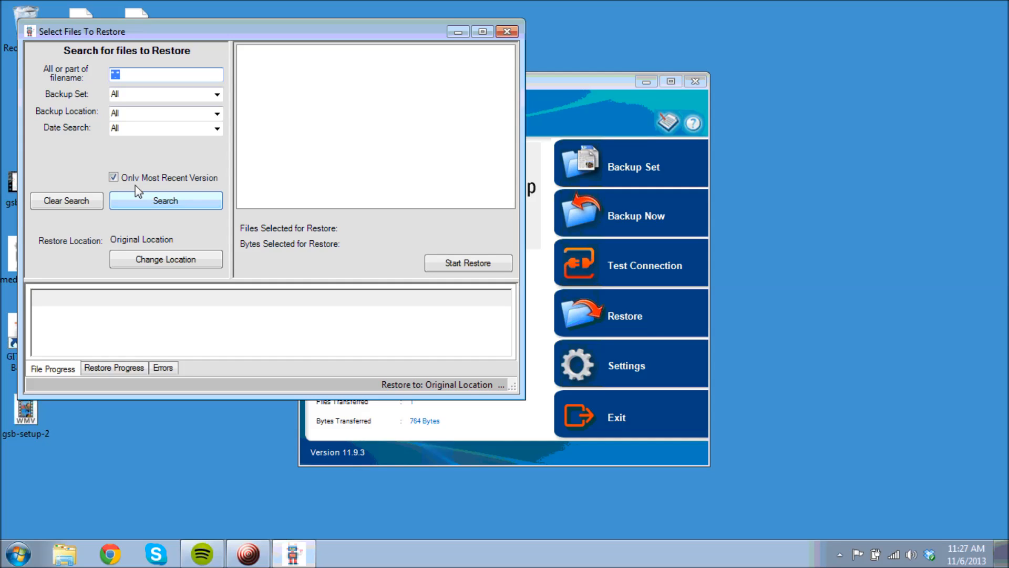
pyautogui.click(175, 203)
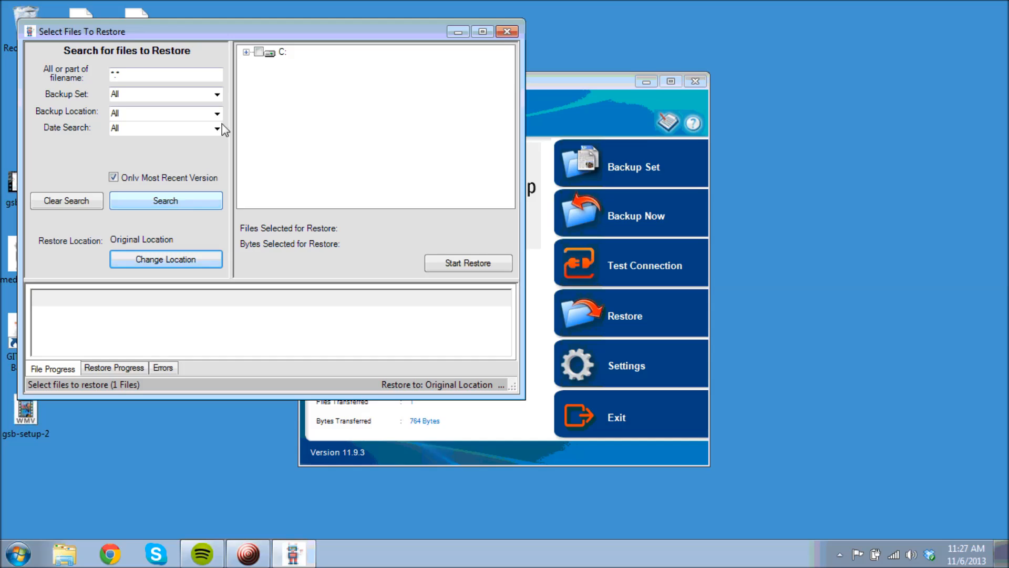
pyautogui.click(246, 51)
pyautogui.click(258, 62)
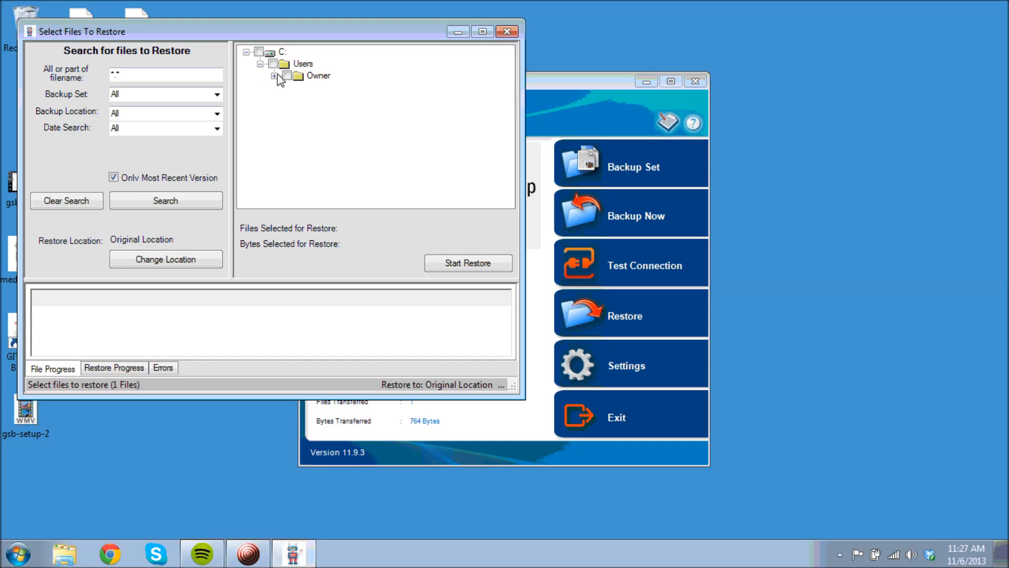
pyautogui.click(274, 76)
pyautogui.click(288, 87)
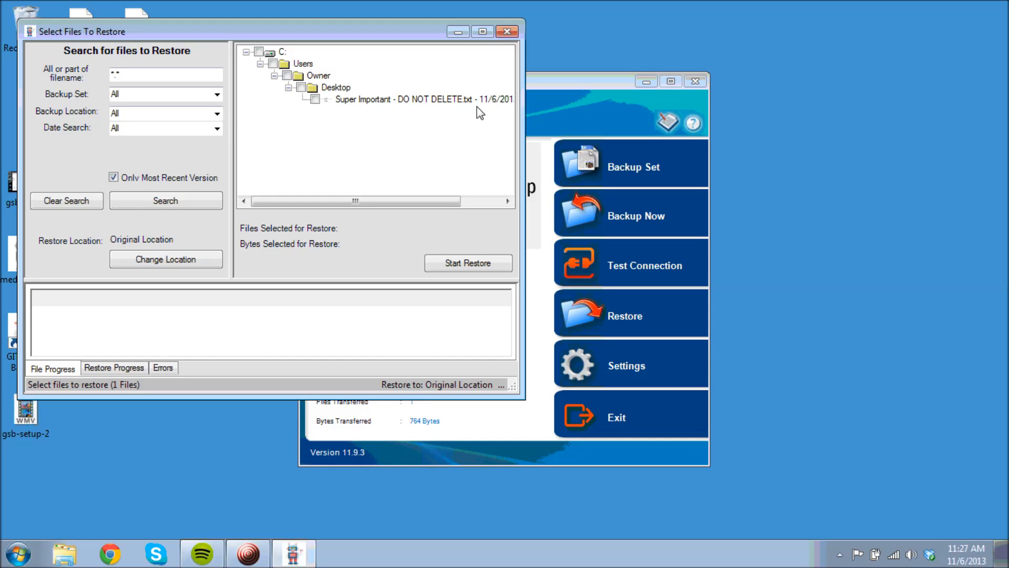
pyautogui.click(314, 99)
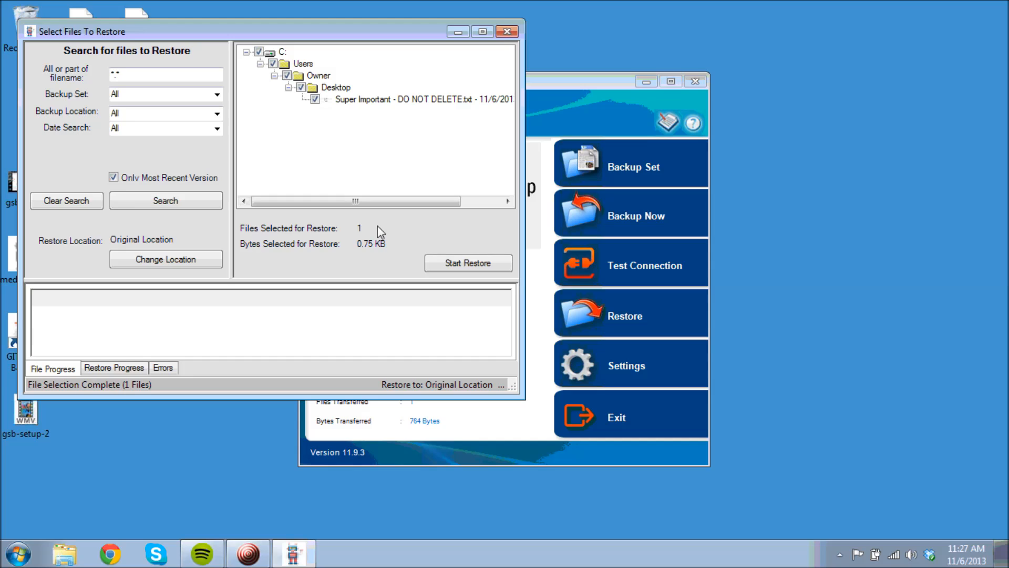
# Restore the marked file to its original Desktop location instead of a new folder
pyautogui.moveTo(422, 200); pyautogui.dragTo(357, 200)
pyautogui.click(494, 268)
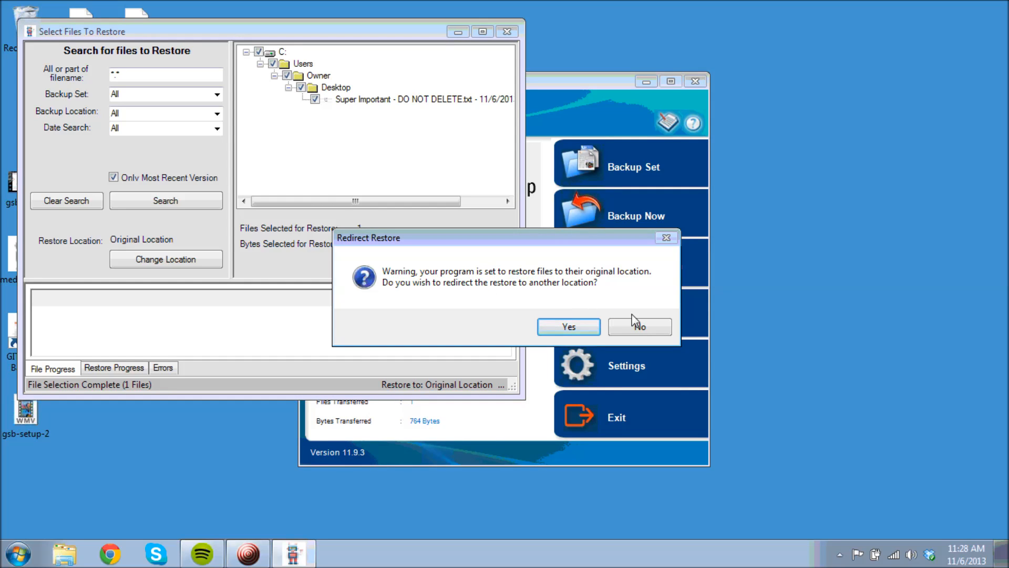
pyautogui.click(587, 327)
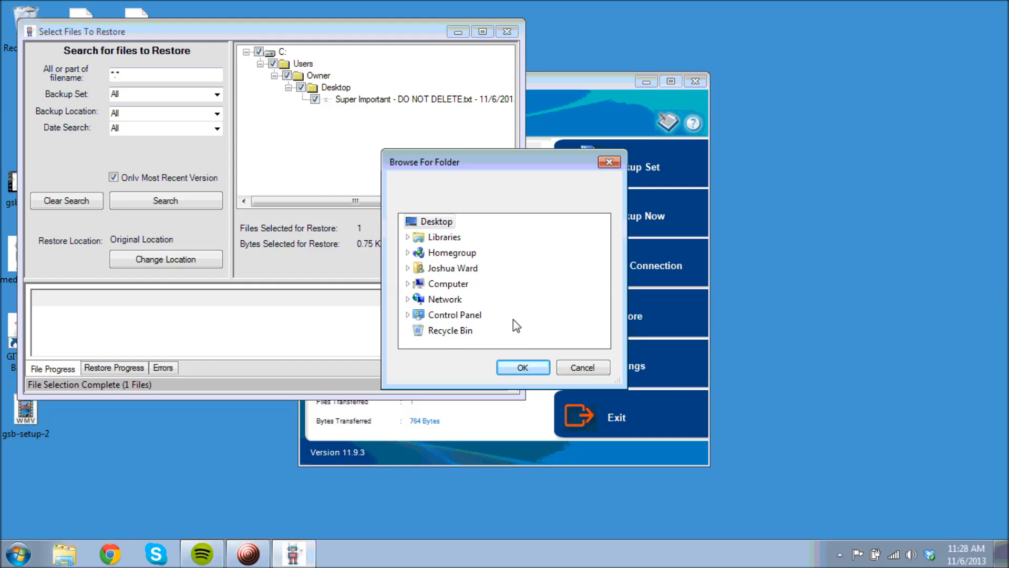
pyautogui.click(582, 367)
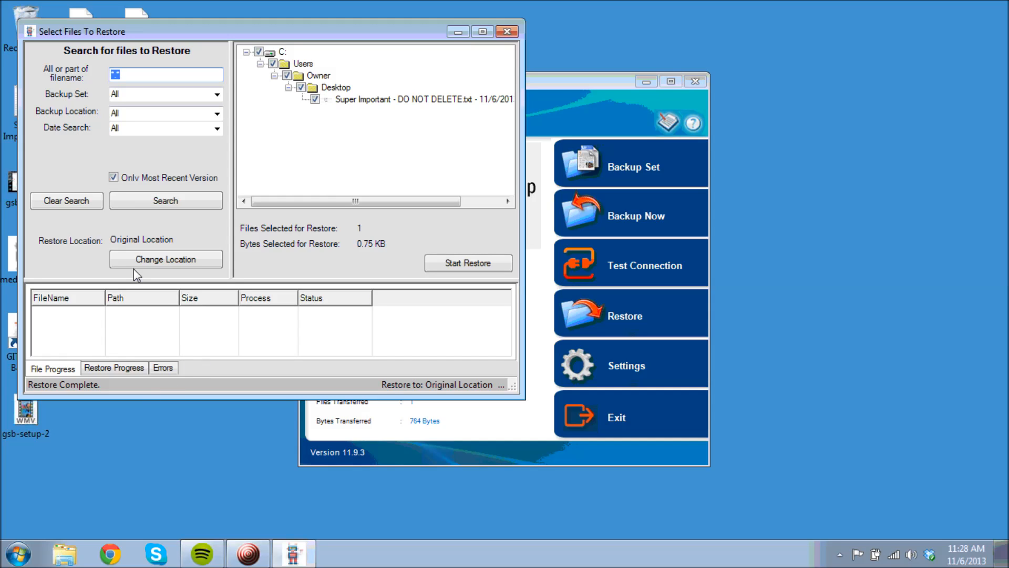
# Close the restore window, dismiss Preferences unchanged, and open the Backup Set wizard at Step 1 of 3
pyautogui.click(506, 32)
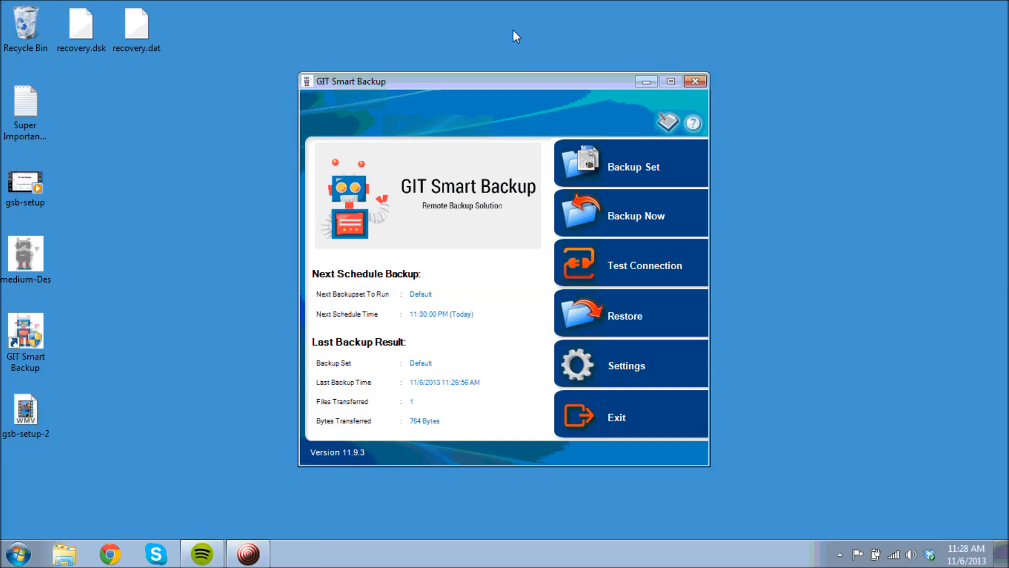
pyautogui.click(31, 116)
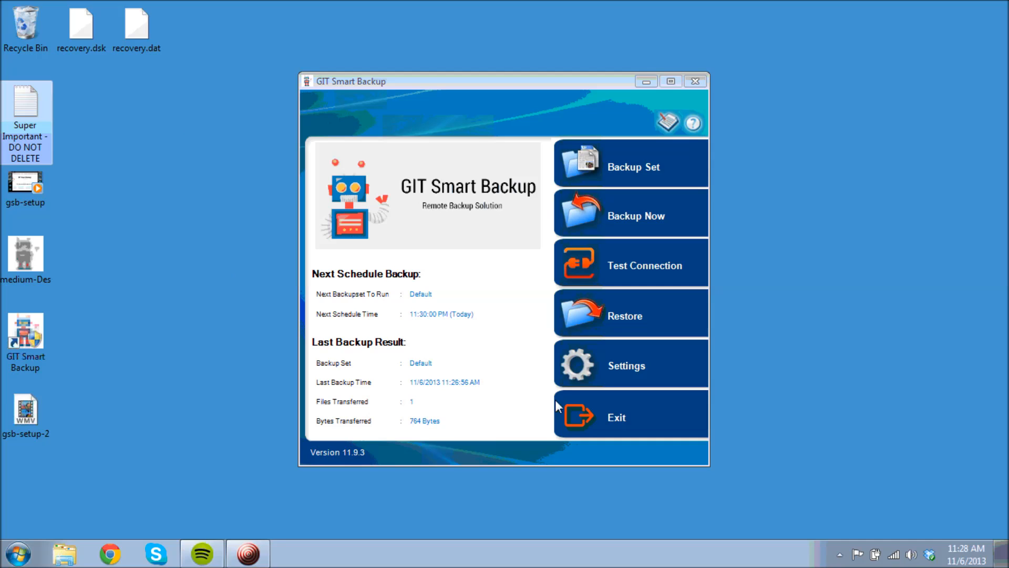
pyautogui.click(645, 368)
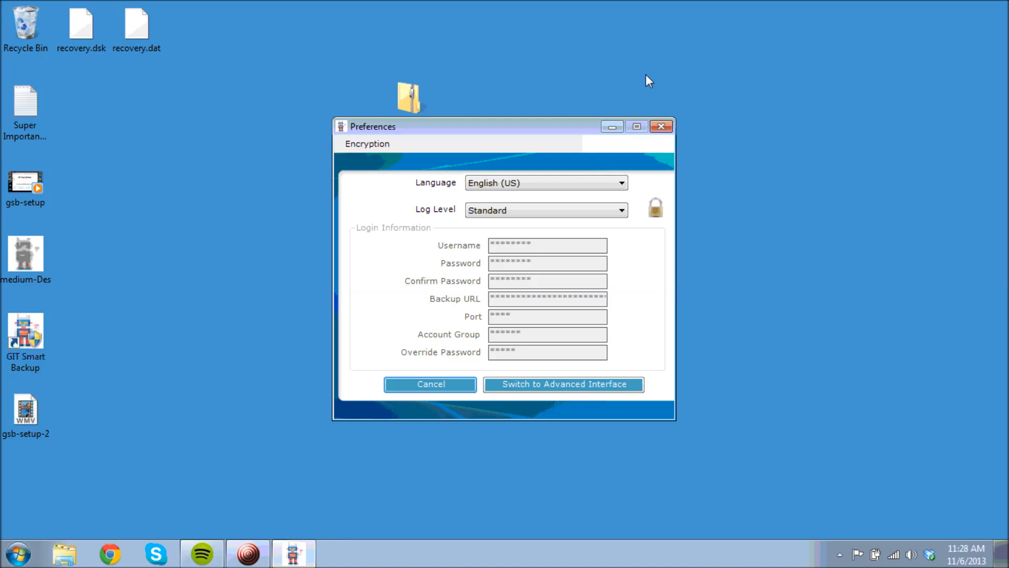
pyautogui.click(660, 127)
pyautogui.click(656, 167)
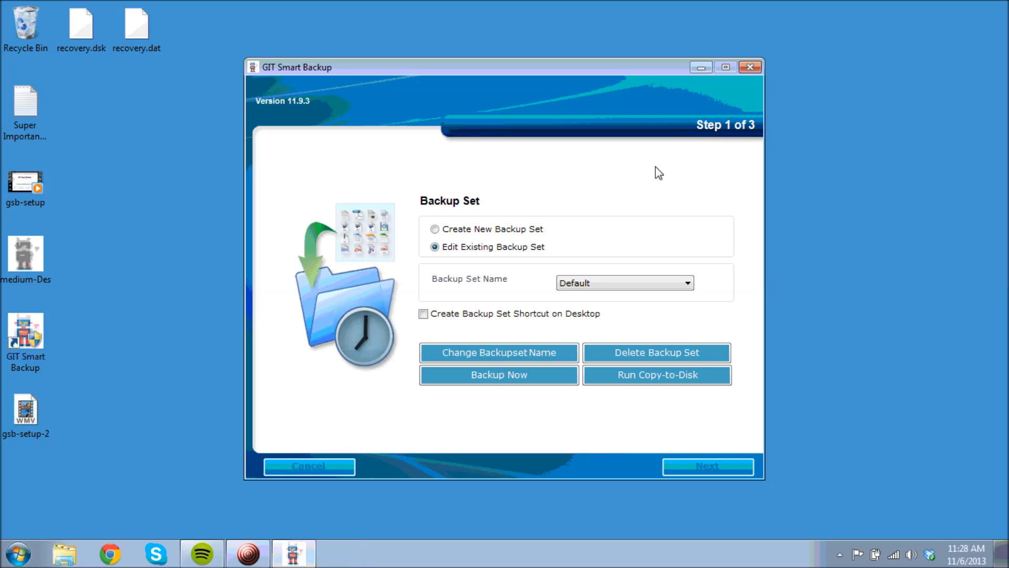
# Choose the Create New Backup Set option in Step 1 of 3
pyautogui.click(436, 232)
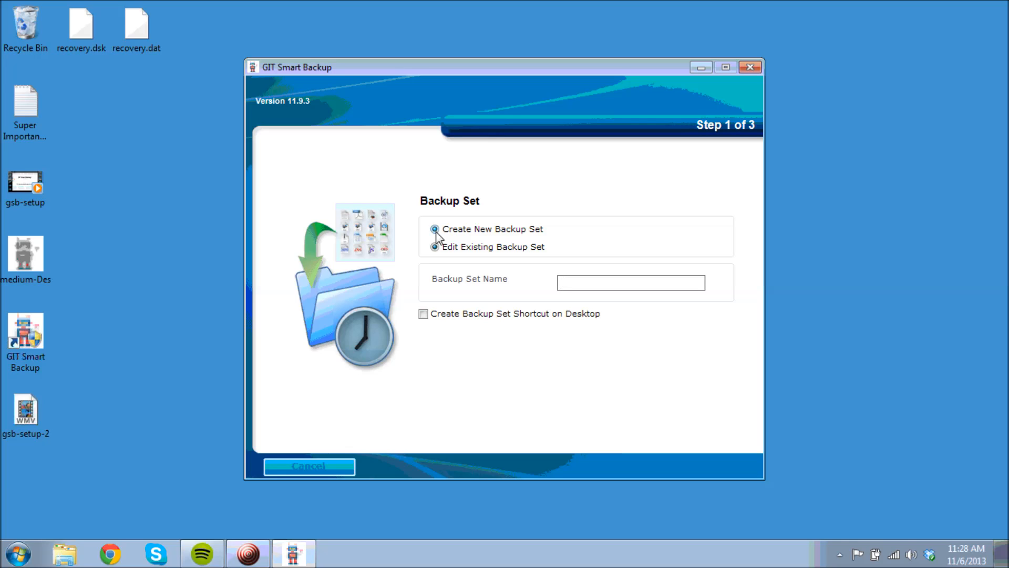